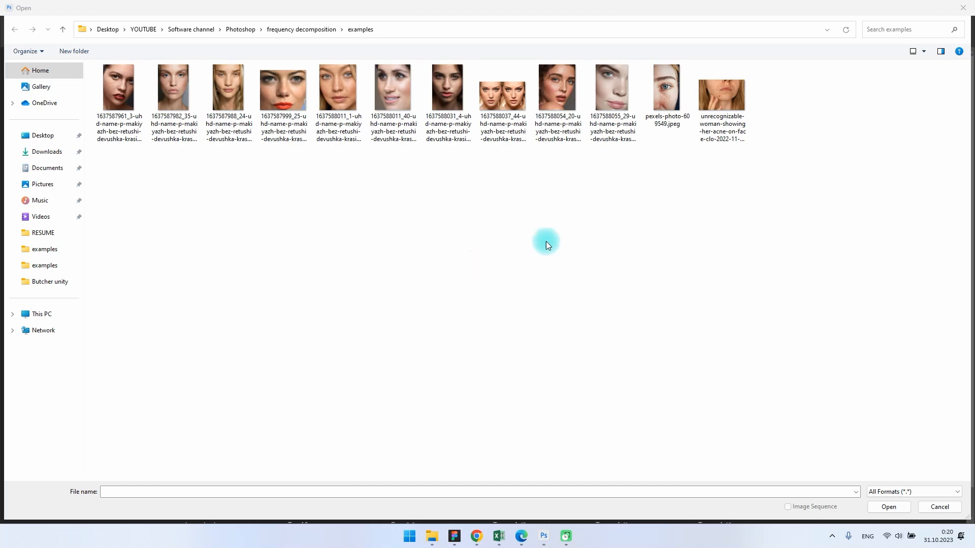
# Step: Open the photo of the woman showing acne on her face and collapse the History panel
pyautogui.doubleClick(706, 134)
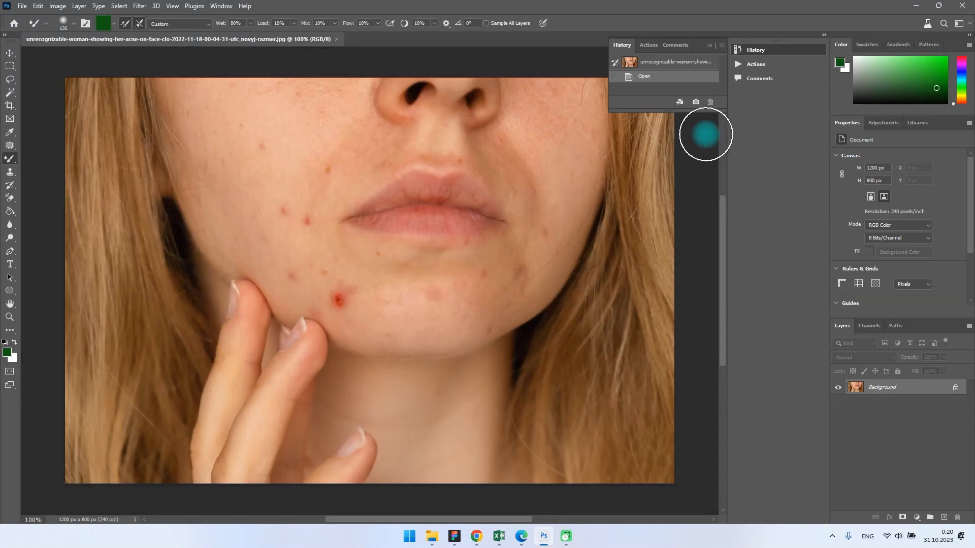
pyautogui.click(711, 45)
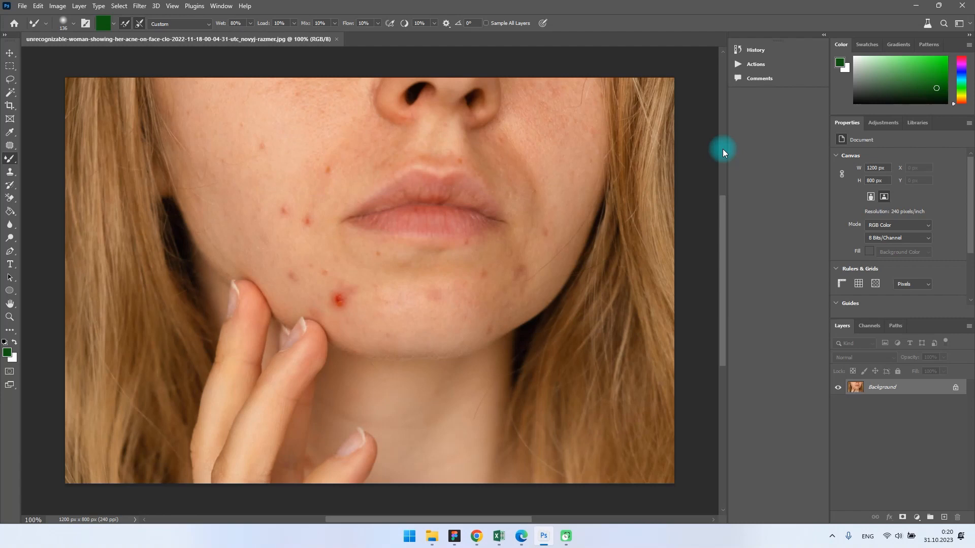
pyautogui.click(10, 147)
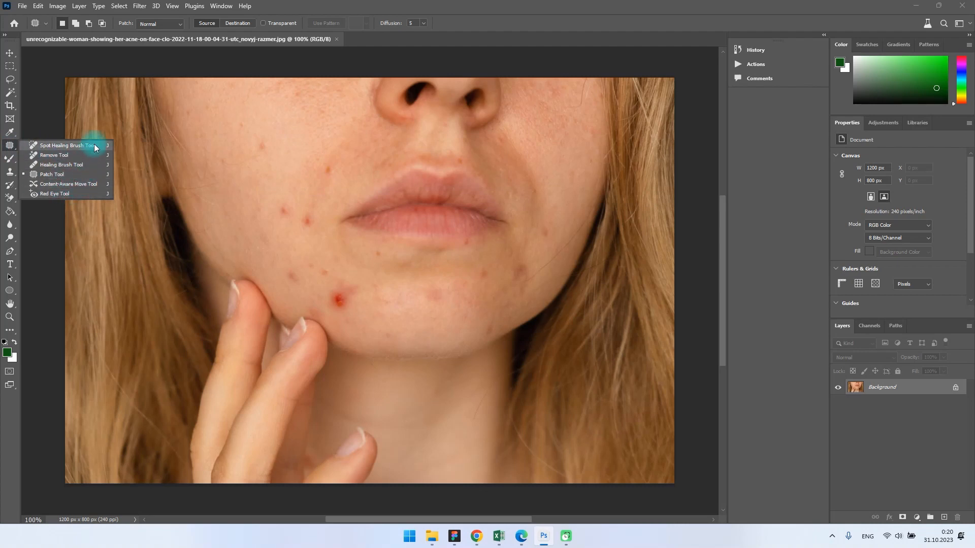
pyautogui.click(50, 109)
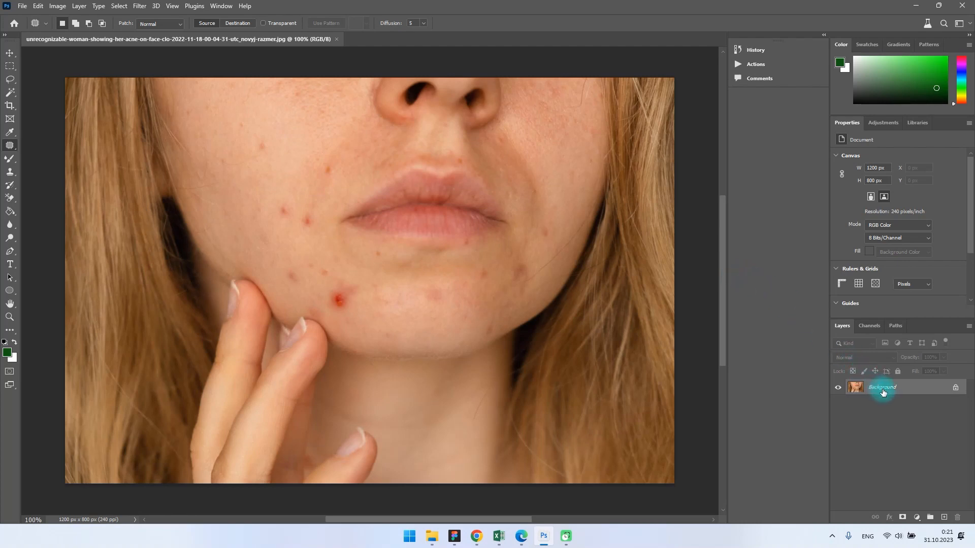
# Step: Duplicate the background layer twice, naming the upper copy HIGH and the lower copy LOW
pyautogui.hotkey('ctrl', 'j')
pyautogui.hotkey('ctrl', 'j')
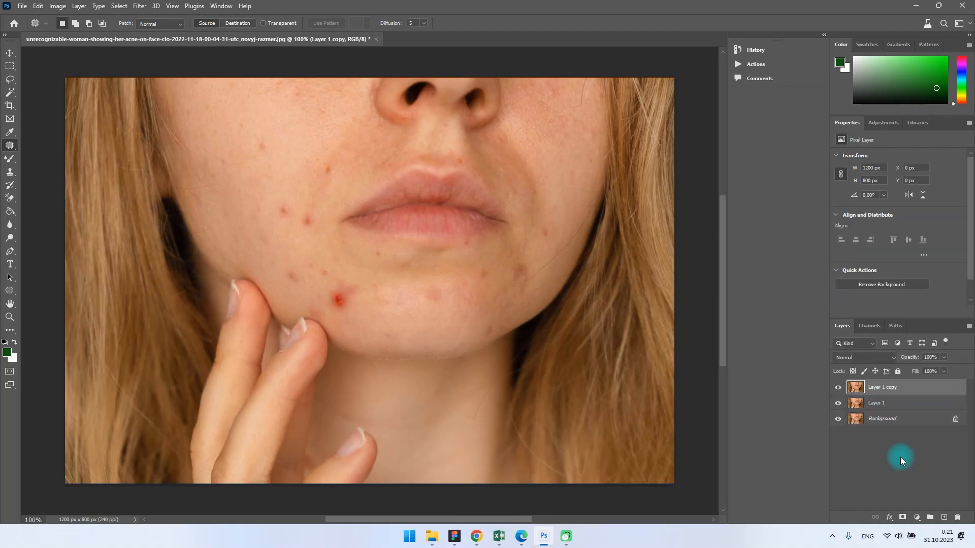
pyautogui.doubleClick(883, 387)
pyautogui.write('HIGH')
pyautogui.press('Return')
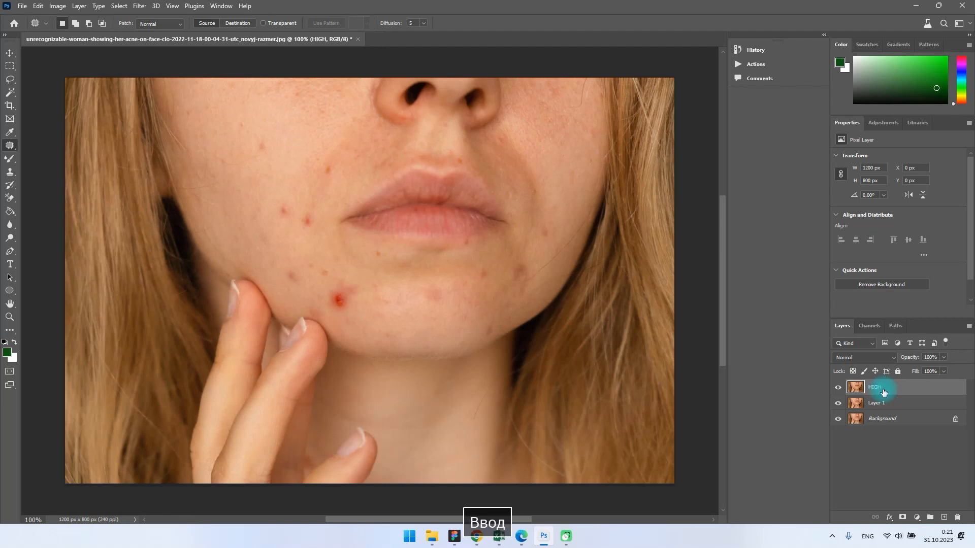
pyautogui.doubleClick(876, 403)
pyautogui.write('LOW')
pyautogui.press('Return')
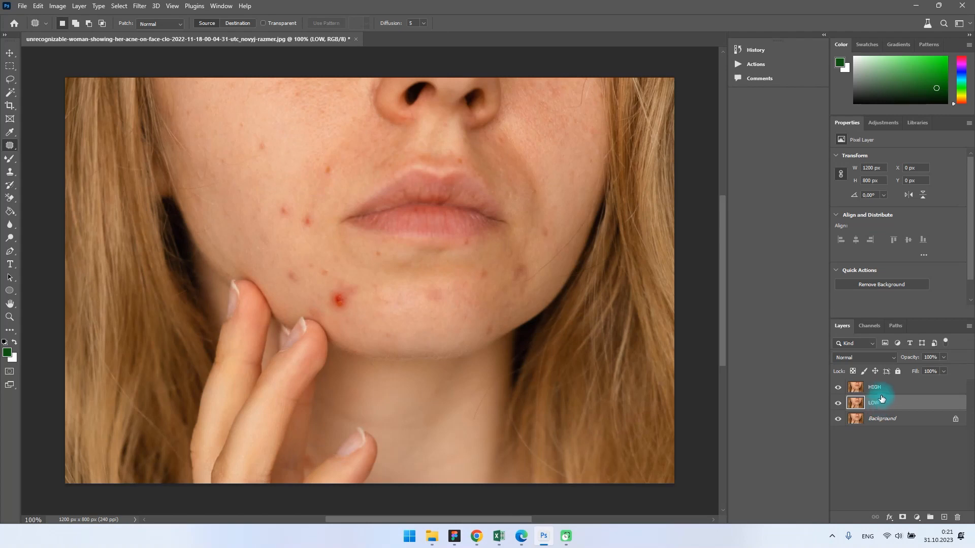
# Step: Apply a High Pass filter with a radius of 2.9 pixels to the HIGH layer
pyautogui.click(877, 388)
pyautogui.click(139, 5)
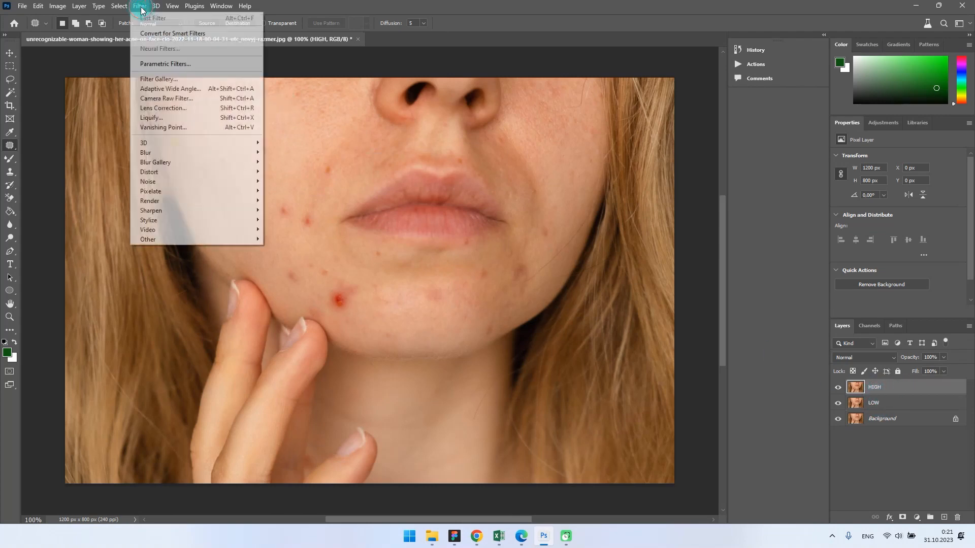
pyautogui.moveTo(211, 239)
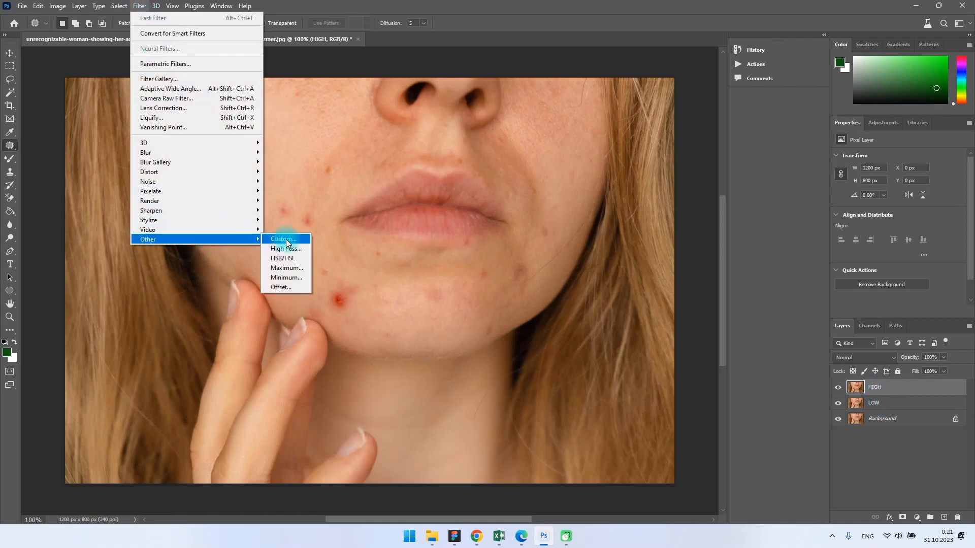
pyautogui.click(305, 251)
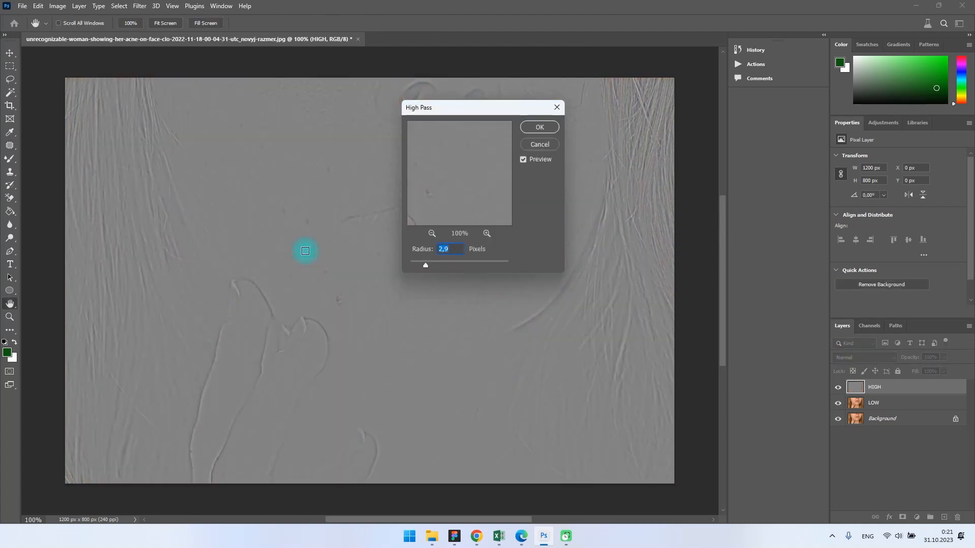
pyautogui.moveTo(467, 108); pyautogui.dragTo(672, 209)
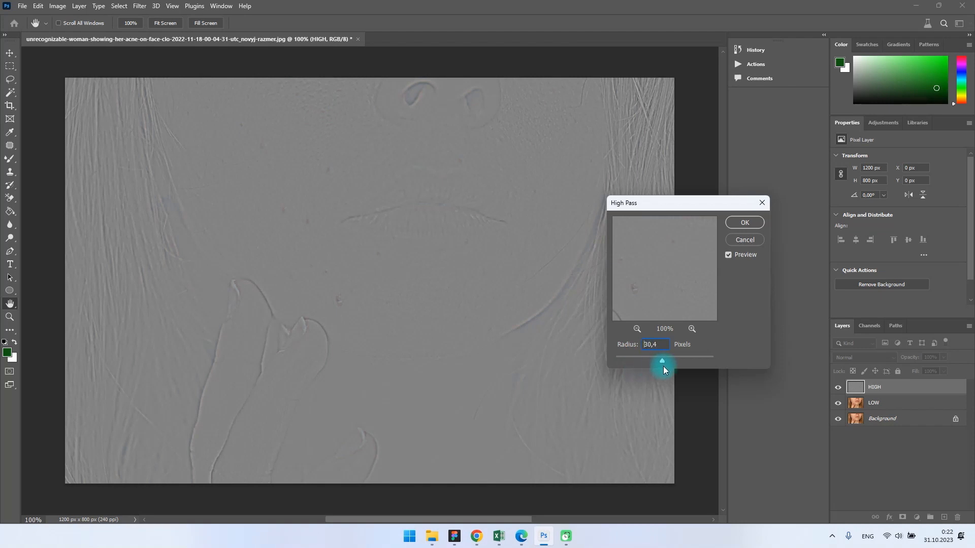
pyautogui.click(686, 363)
pyautogui.moveTo(680, 355); pyautogui.dragTo(630, 359)
pyautogui.moveTo(630, 359); pyautogui.dragTo(630, 359)
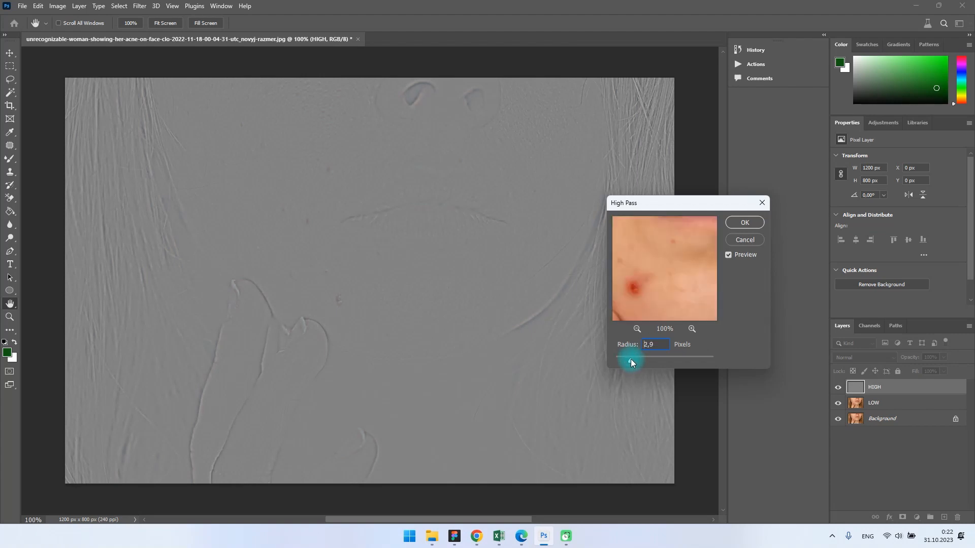
pyautogui.click(745, 223)
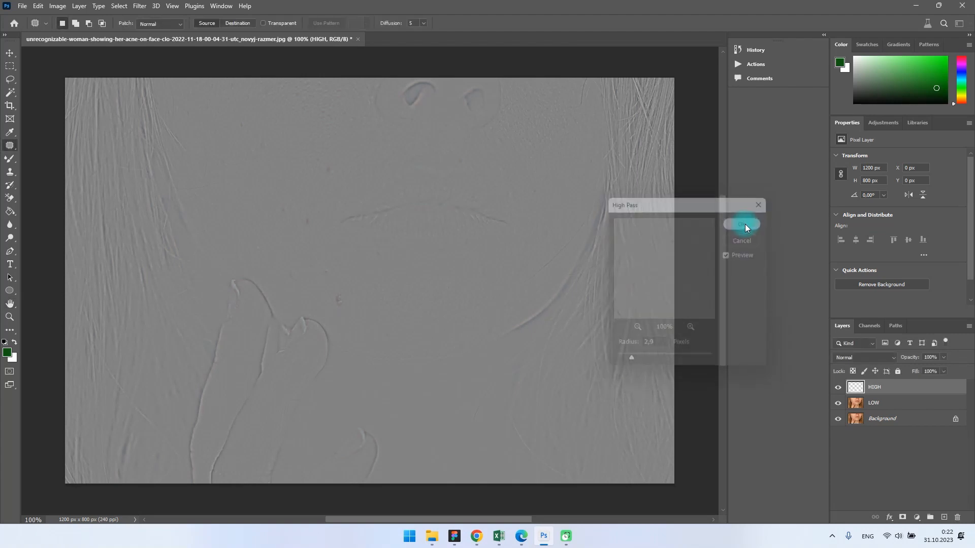
# Step: Hide the HIGH layer and apply a Gaussian Blur with a radius of about 3 pixels to the LOW layer
pyautogui.click(839, 388)
pyautogui.click(877, 404)
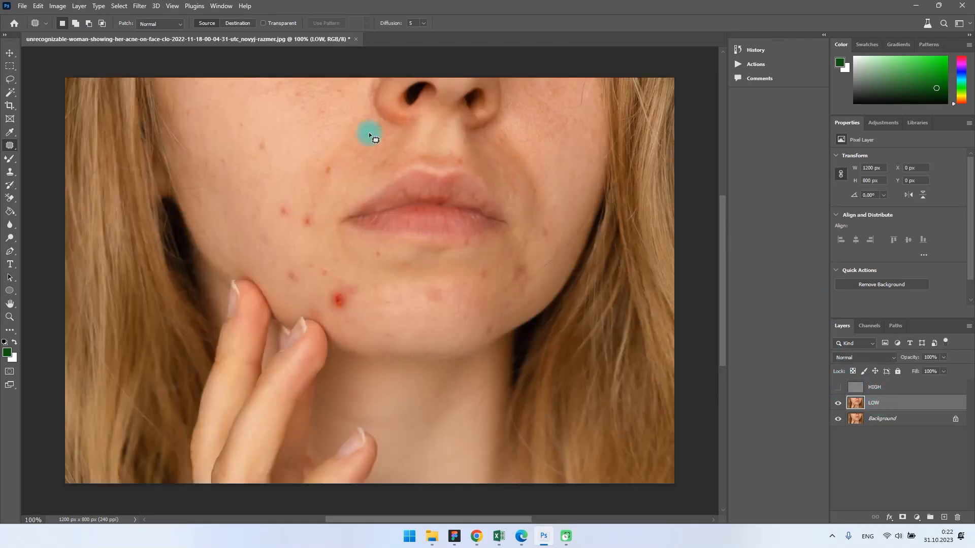
pyautogui.click(140, 5)
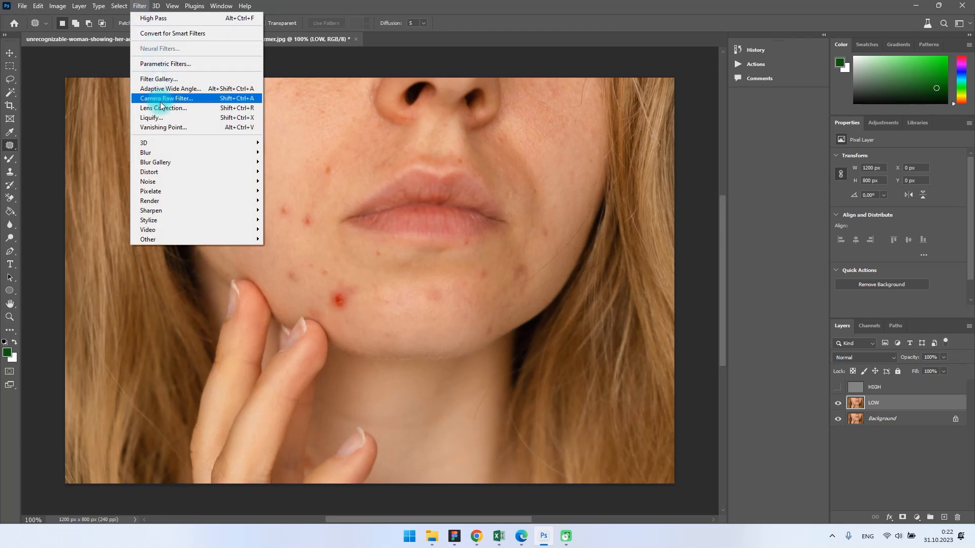
pyautogui.moveTo(175, 155)
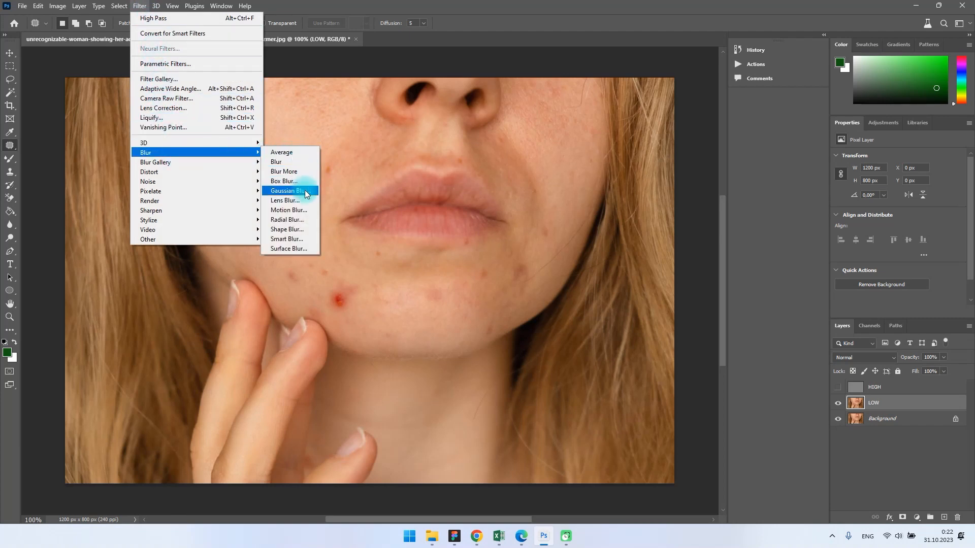
pyautogui.click(290, 191)
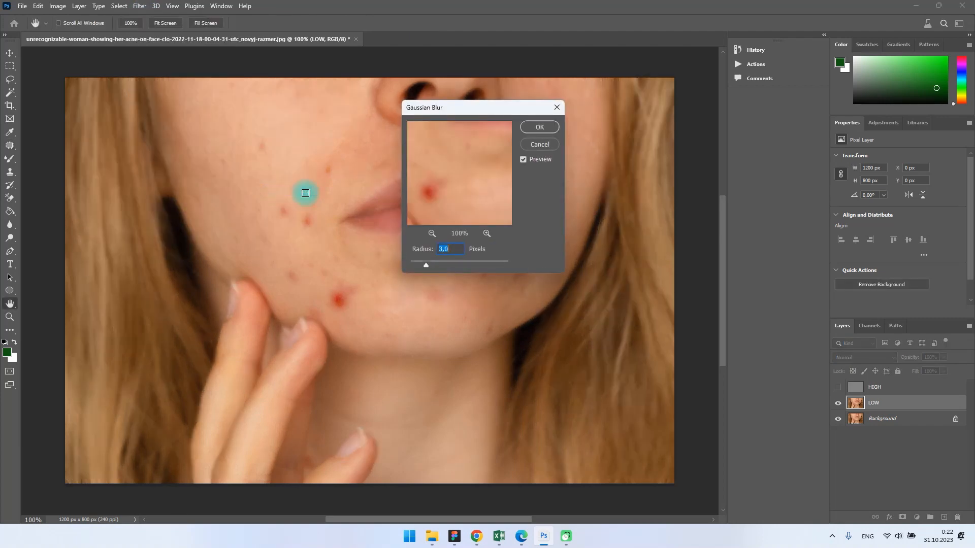
pyautogui.click(426, 267)
pyautogui.click(540, 127)
pyautogui.press('j')
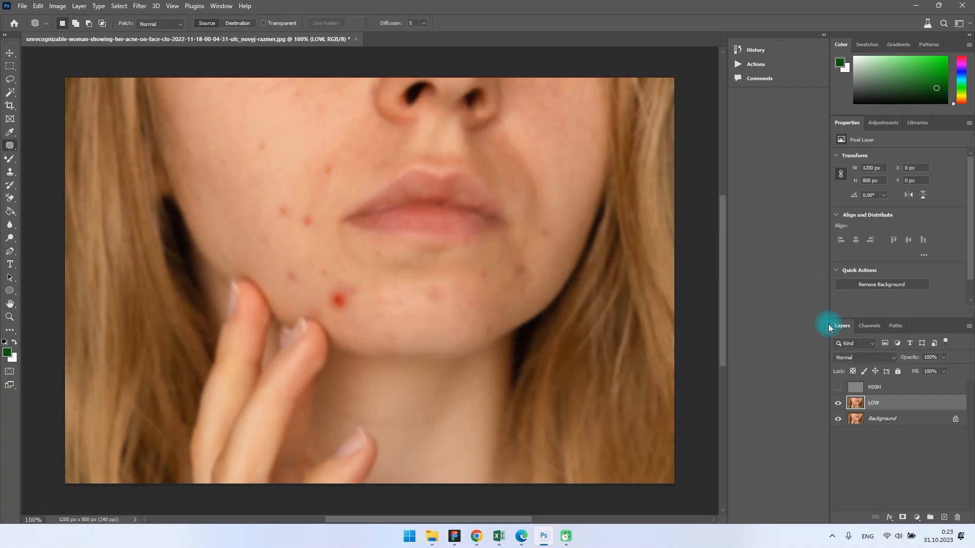
# Step: Show the HIGH layer and add a steep Curves adjustment above it, with the black point at input 98 and the white point moved inward
pyautogui.click(837, 387)
pyautogui.click(872, 387)
pyautogui.click(916, 517)
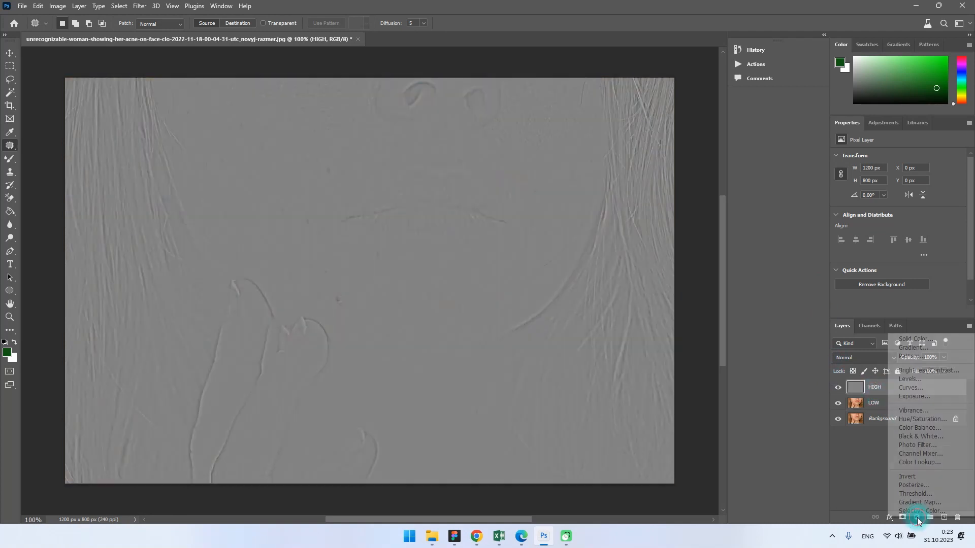
pyautogui.click(927, 388)
pyautogui.moveTo(860, 279); pyautogui.dragTo(895, 282)
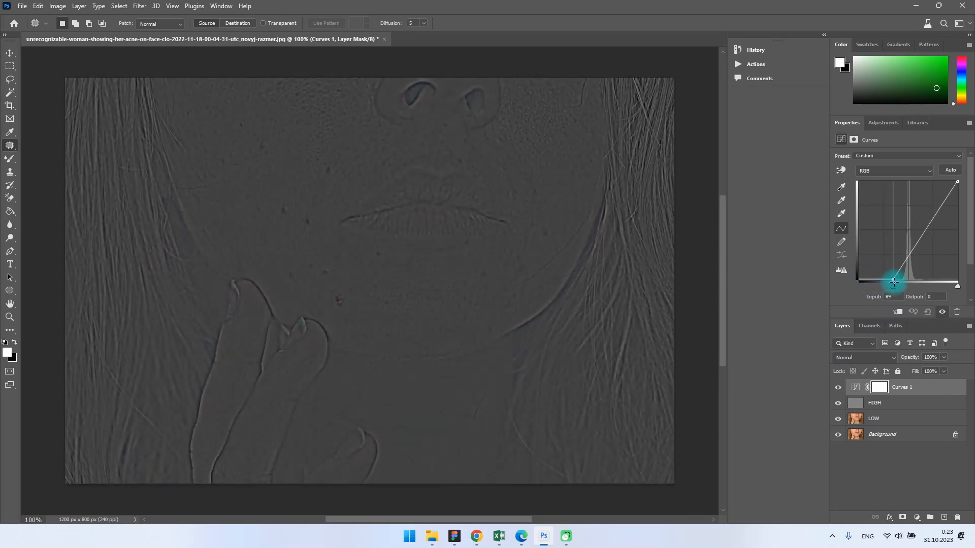
pyautogui.moveTo(957, 182); pyautogui.dragTo(918, 182)
pyautogui.moveTo(893, 280); pyautogui.dragTo(897, 281)
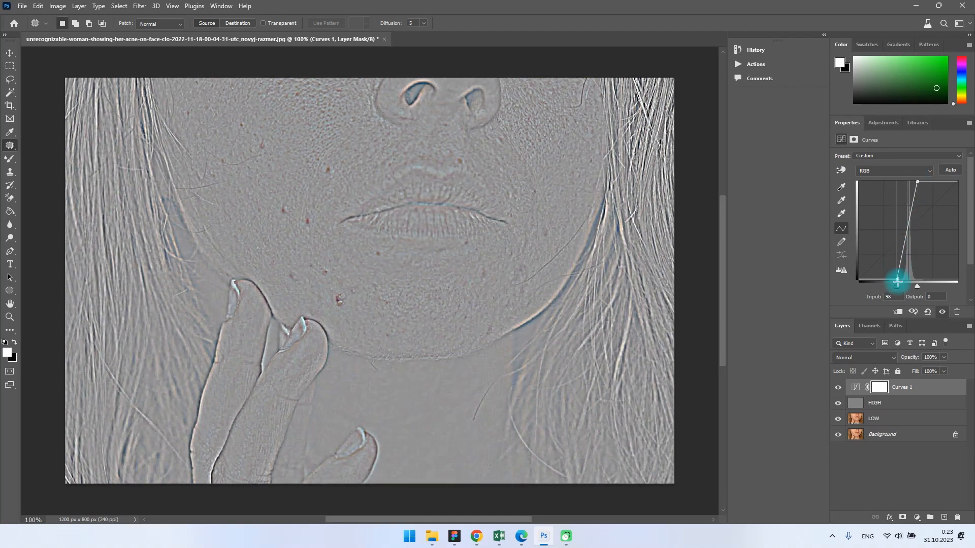
# Step: Clip the Curves adjustment to the HIGH layer
pyautogui.click(880, 389)
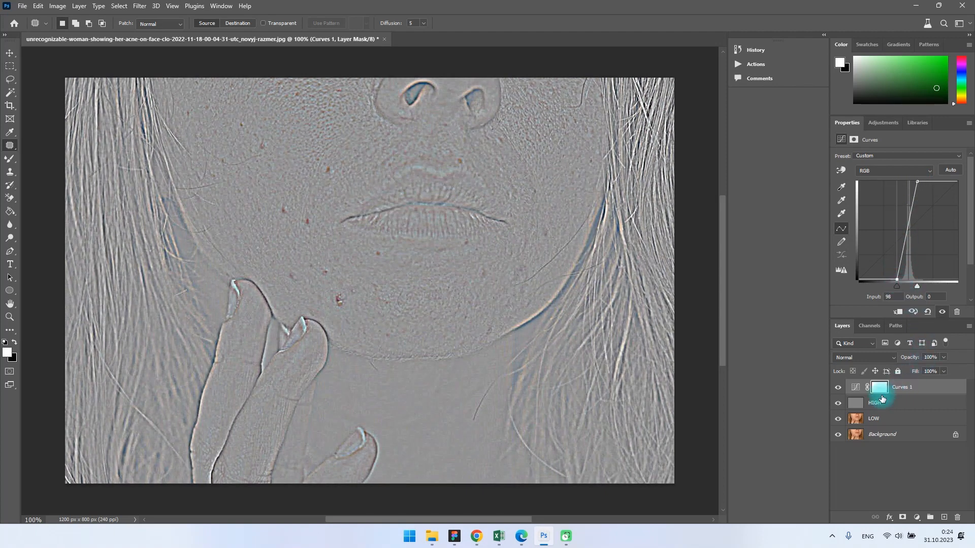
pyautogui.moveTo(882, 393); pyautogui.dragTo(882, 392)
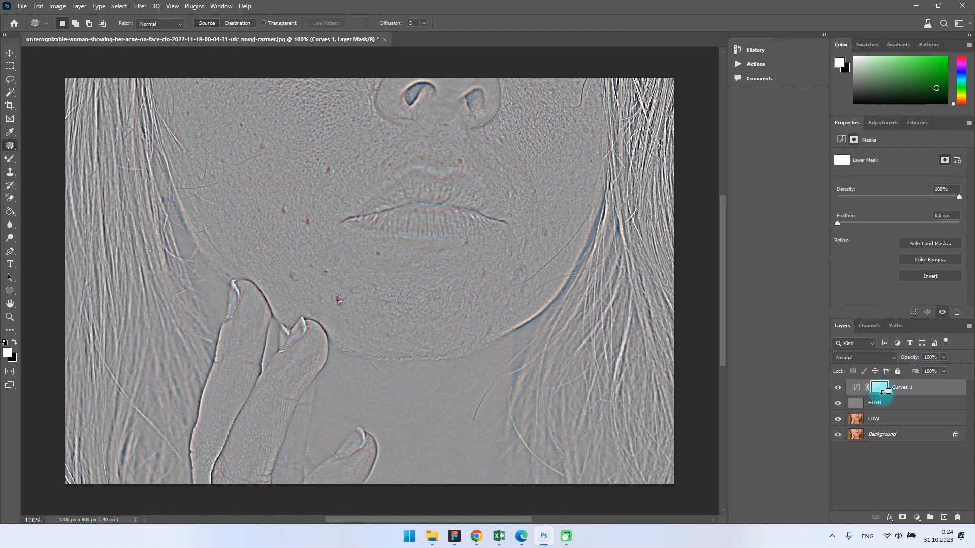
pyautogui.keyDown('alt'); pyautogui.click(882, 394); pyautogui.keyUp('alt')
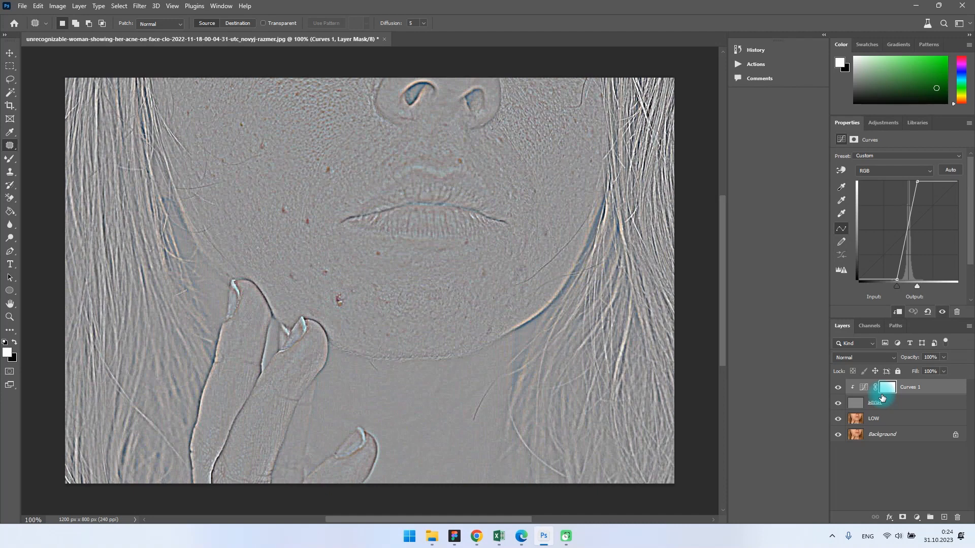
# Step: Remove the dark blemishes around the mouth, chin and lower cheek on the HIGH layer with the Clone Stamp tool
pyautogui.click(882, 402)
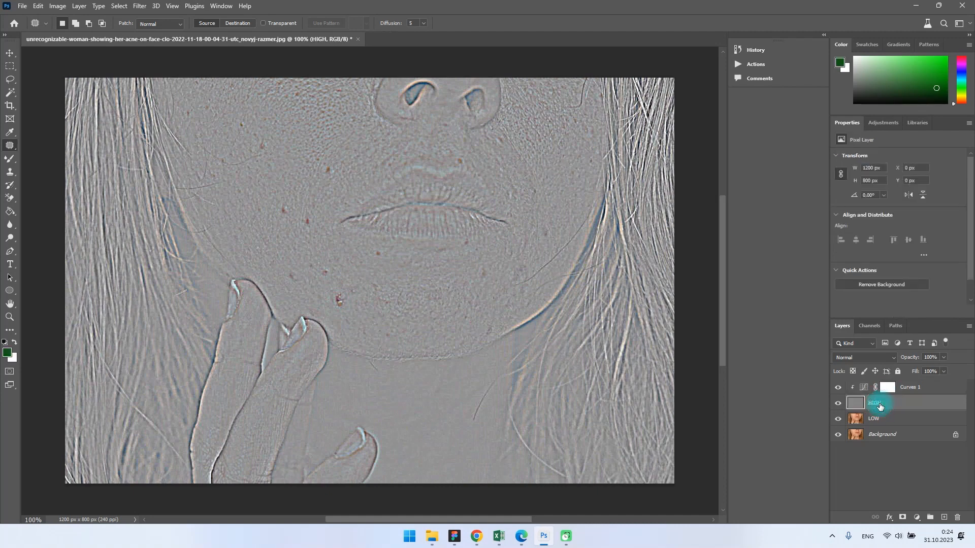
pyautogui.click(9, 173)
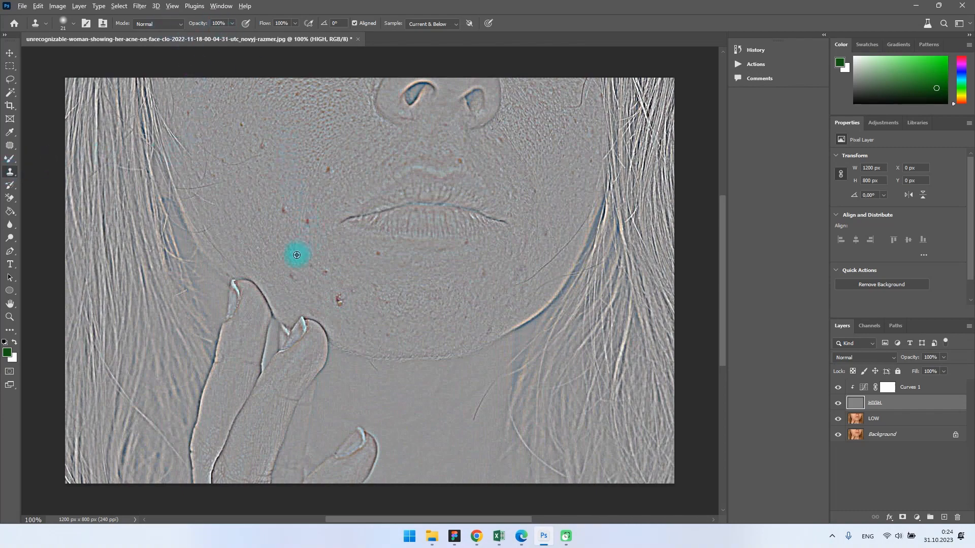
pyautogui.scroll(3, 294, 254)
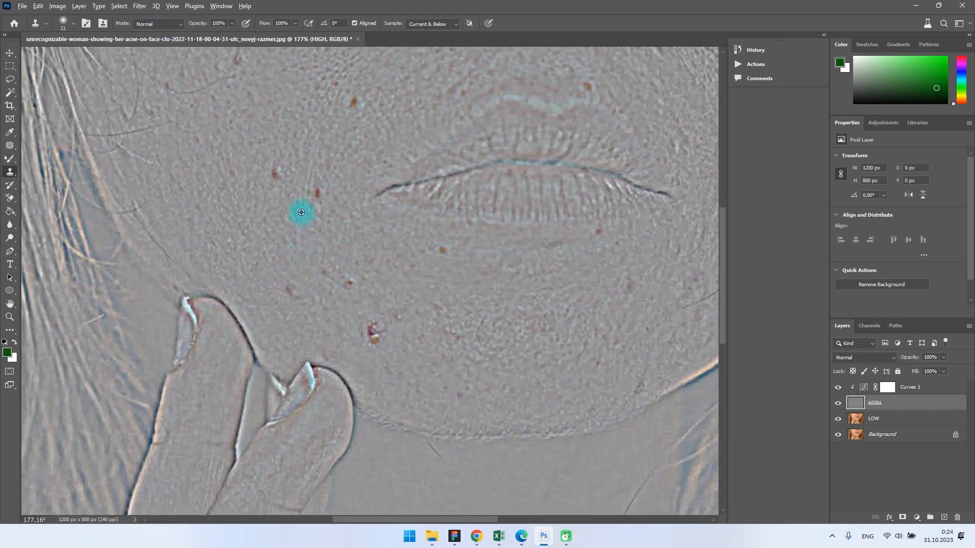
pyautogui.keyDown('alt'); pyautogui.click(301, 176); pyautogui.keyUp('alt')
pyautogui.click(317, 193)
pyautogui.click(275, 174)
pyautogui.click(354, 102)
pyautogui.click(238, 60)
pyautogui.keyDown('alt'); pyautogui.click(359, 324); pyautogui.keyUp('alt')
pyautogui.moveTo(375, 336); pyautogui.dragTo(372, 332)
pyautogui.click(349, 284)
pyautogui.click(440, 250)
pyautogui.click(322, 269)
pyautogui.keyDown('alt'); pyautogui.click(571, 241); pyautogui.keyUp('alt')
pyautogui.click(600, 232)
pyautogui.click(556, 244)
pyautogui.click(454, 333)
pyautogui.click(398, 318)
# Step: Clone out the remaining spots on the upper part of the left-hand cheek on the HIGH layer
pyautogui.scroll(3, 570, 265)
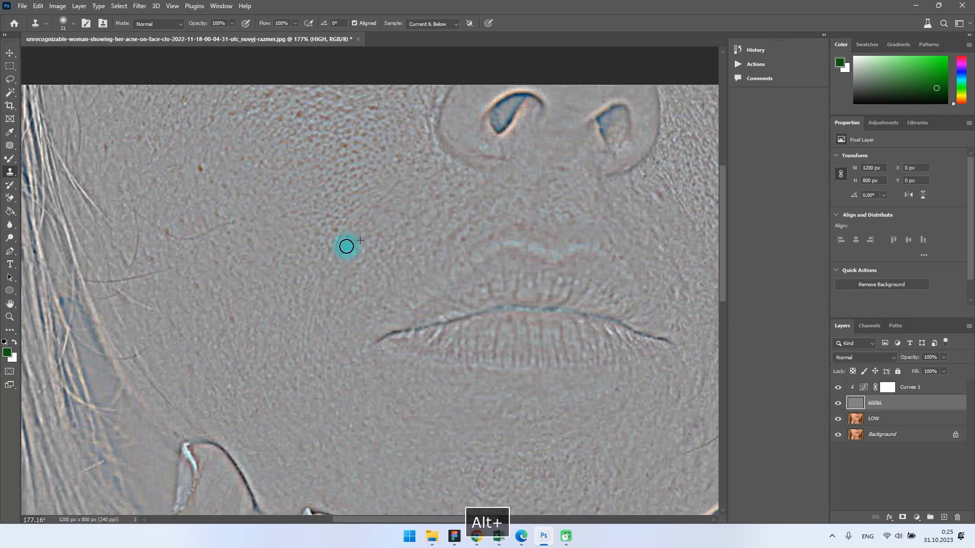
pyautogui.keyDown('alt'); pyautogui.click(212, 381); pyautogui.keyUp('alt')
pyautogui.click(233, 319)
pyautogui.click(108, 148)
# Step: Clone out the remaining spots on the right-hand cheek and jaw on the HIGH layer
pyautogui.moveTo(425, 520); pyautogui.dragTo(483, 520)
pyautogui.keyDown('alt'); pyautogui.click(496, 352); pyautogui.keyUp('alt')
pyautogui.click(496, 360)
pyautogui.keyDown('alt'); pyautogui.click(574, 262); pyautogui.keyUp('alt')
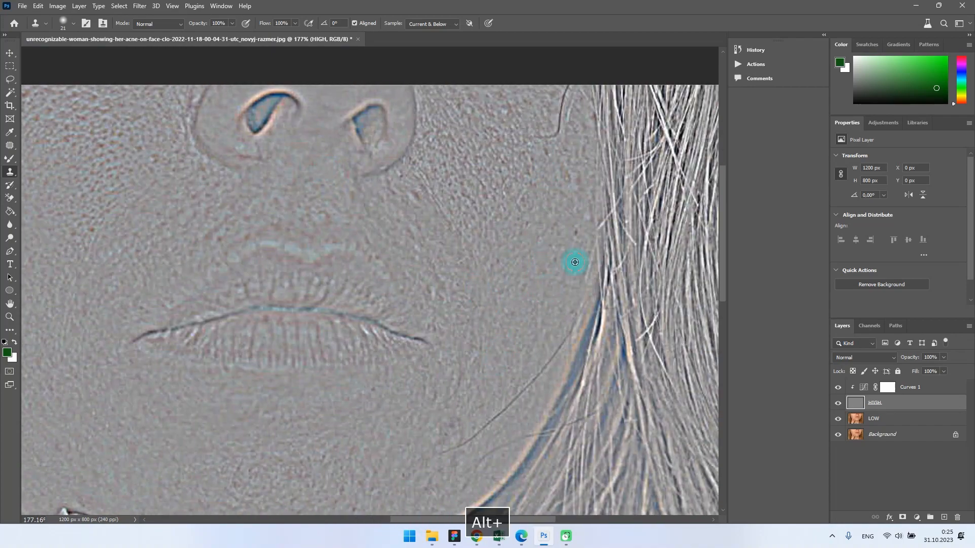
pyautogui.scroll(-2, 573, 261)
pyautogui.click(463, 384)
pyautogui.keyDown('alt'); pyautogui.click(401, 457); pyautogui.keyUp('alt')
pyautogui.scroll(-1, 400, 458)
pyautogui.scroll(-4, 313, 380)
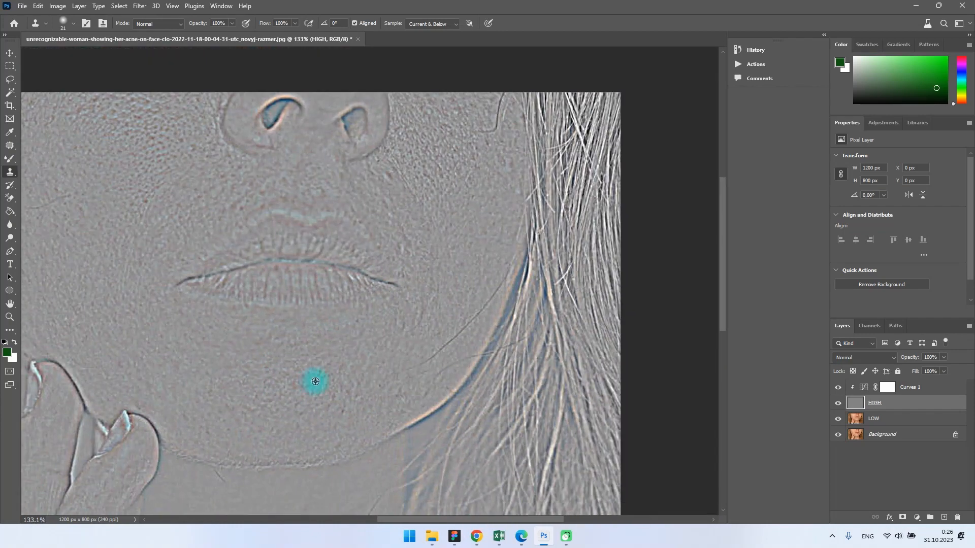
pyautogui.hscroll(-6, 431, 395)
pyautogui.scroll(-1, 431, 394)
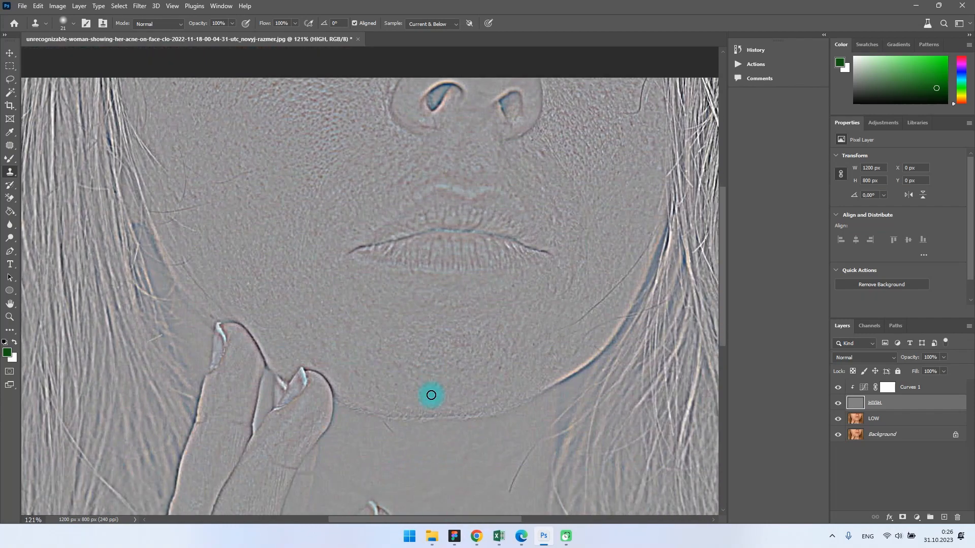
# Step: Hide the Curves and HIGH layers and duplicate the LOW layer
pyautogui.click(839, 388)
pyautogui.click(838, 402)
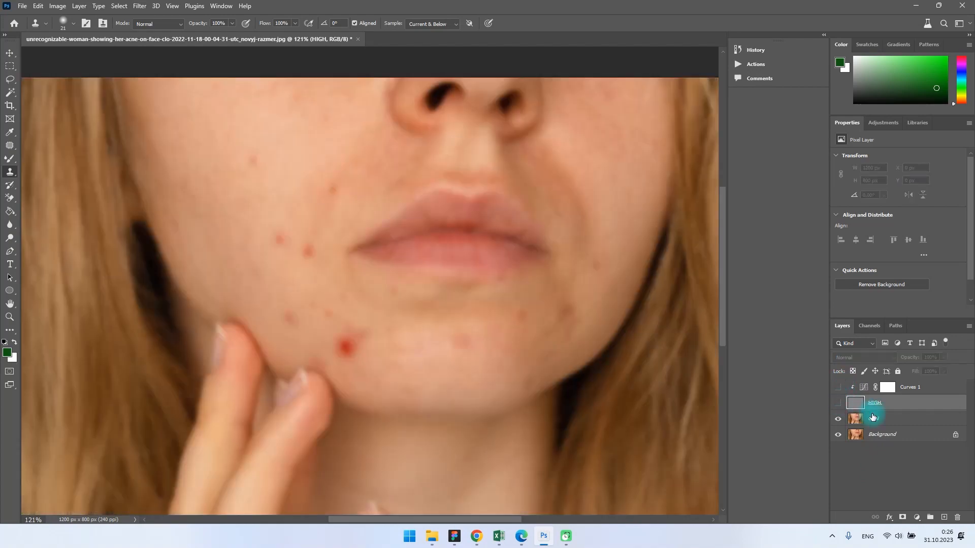
pyautogui.click(882, 423)
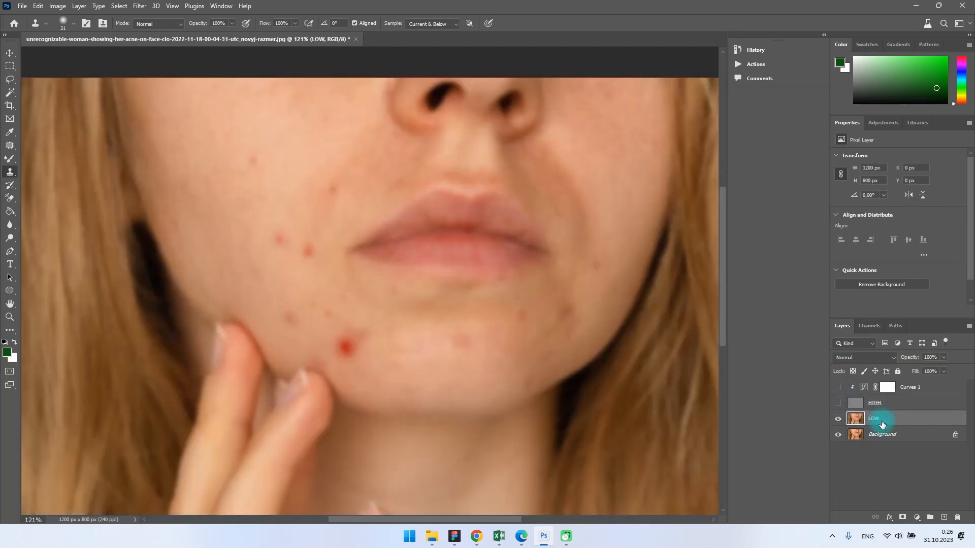
pyautogui.hotkey('ctrl', 'j')
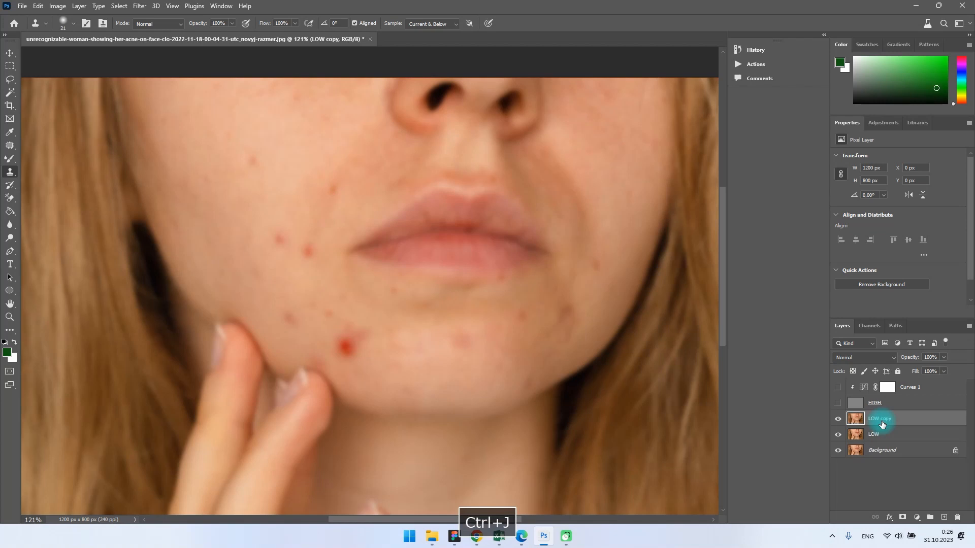
# Step: Switch to the Mixer Brush tool and set its Wet value to 10%
pyautogui.click(8, 160)
pyautogui.click(85, 188)
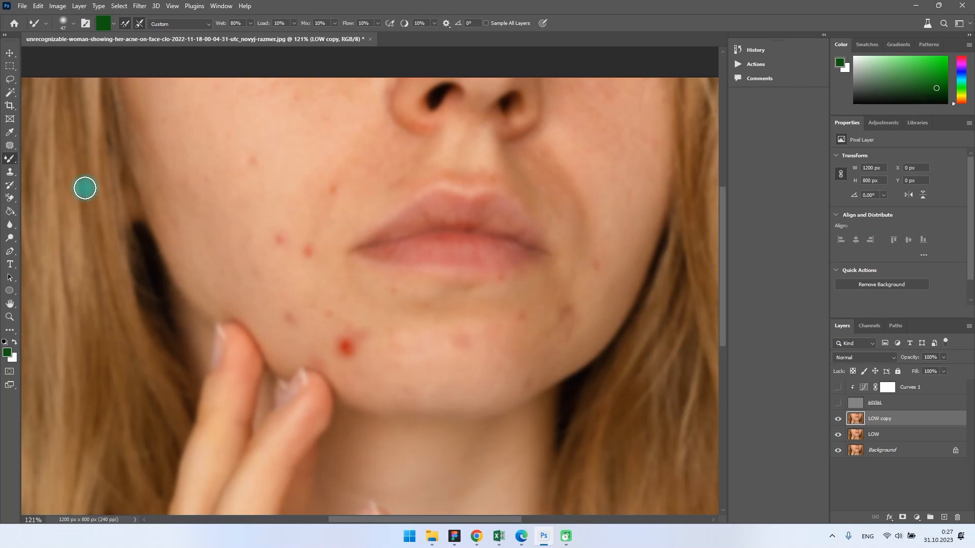
pyautogui.click(236, 22)
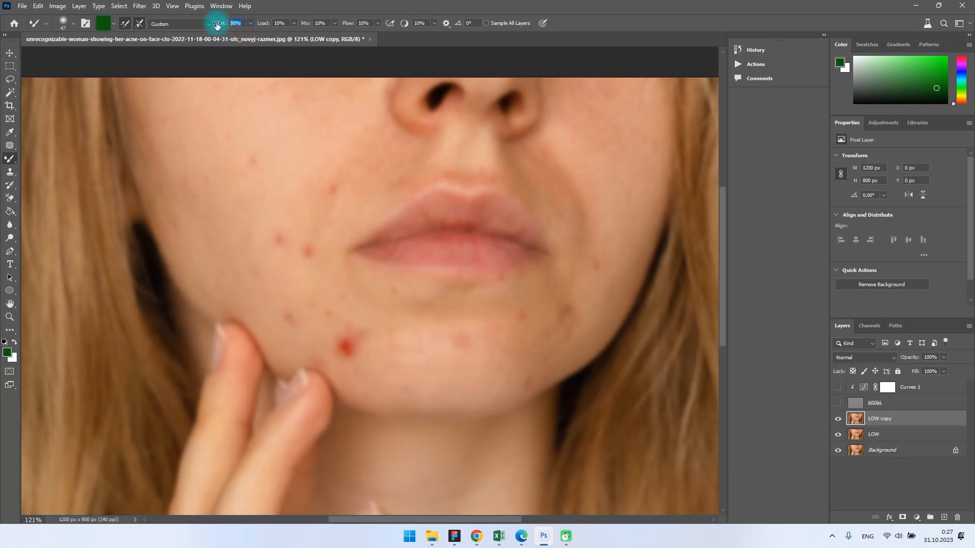
pyautogui.write('10')
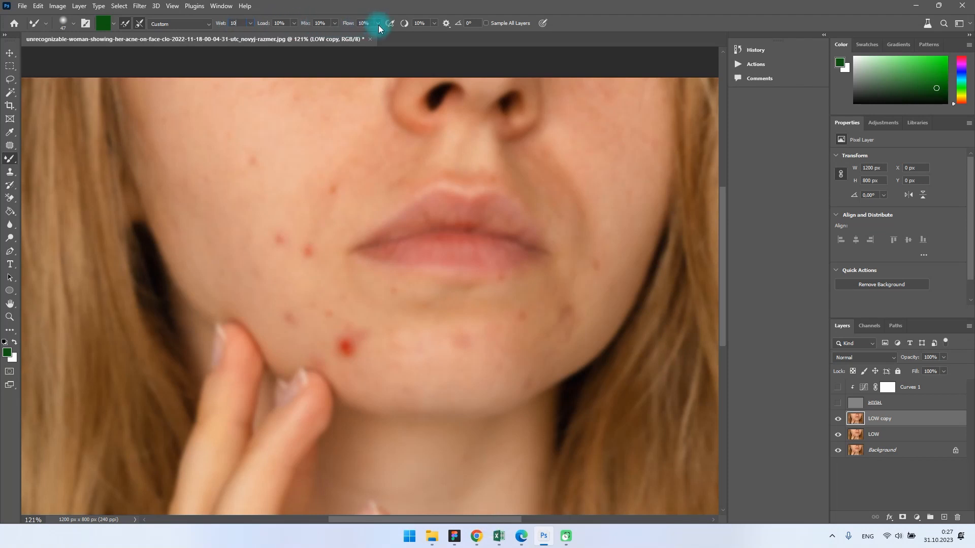
pyautogui.click(417, 25)
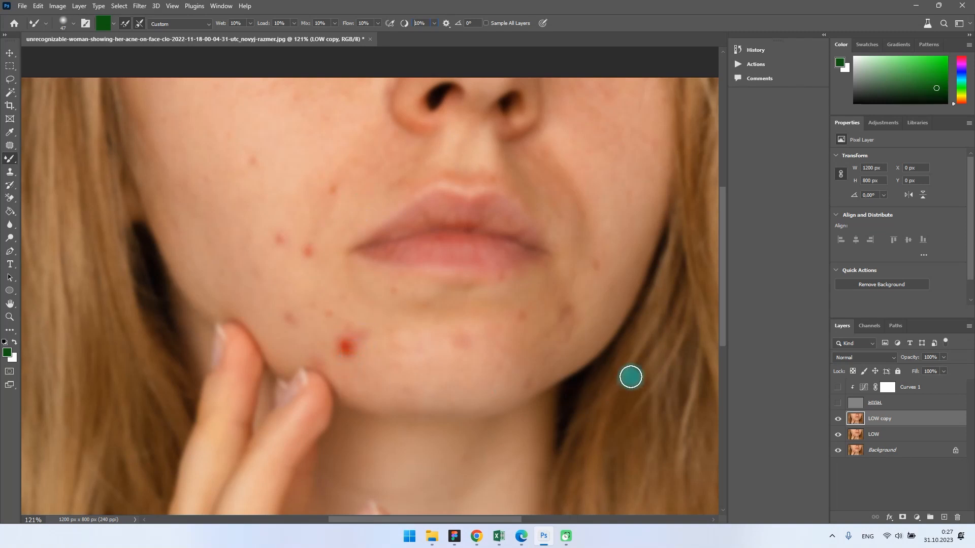
# Step: Blend away the large red chin spot and the smaller red spots on the left-hand cheek on the LOW copy layer
pyautogui.keyDown('alt'); pyautogui.click(358, 364); pyautogui.keyUp('alt')
pyautogui.moveTo(358, 365)
pyautogui.mouseDown()
pyautogui.moveTo(347, 338)
pyautogui.moveTo(341, 358)
pyautogui.moveTo(356, 337)
pyautogui.moveTo(337, 350)
pyautogui.mouseUp()
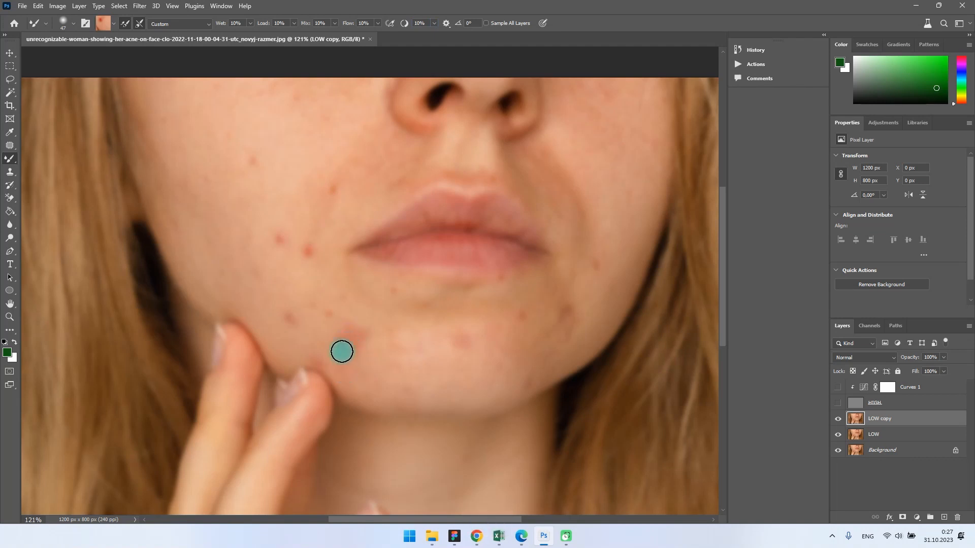
pyautogui.keyDown('alt'); pyautogui.click(276, 240); pyautogui.keyUp('alt')
pyautogui.moveTo(287, 229); pyautogui.dragTo(309, 249)
pyautogui.keyDown('alt'); pyautogui.click(243, 169); pyautogui.keyUp('alt')
pyautogui.moveTo(244, 169); pyautogui.dragTo(253, 160)
# Step: Enlarge the Mixer Brush to 73 px and smooth the upper part of the left-hand cheek
pyautogui.click(73, 23)
pyautogui.moveTo(76, 59); pyautogui.dragTo(80, 58)
pyautogui.keyDown('alt'); pyautogui.click(302, 103); pyautogui.keyUp('alt')
pyautogui.moveTo(299, 96); pyautogui.dragTo(272, 97)
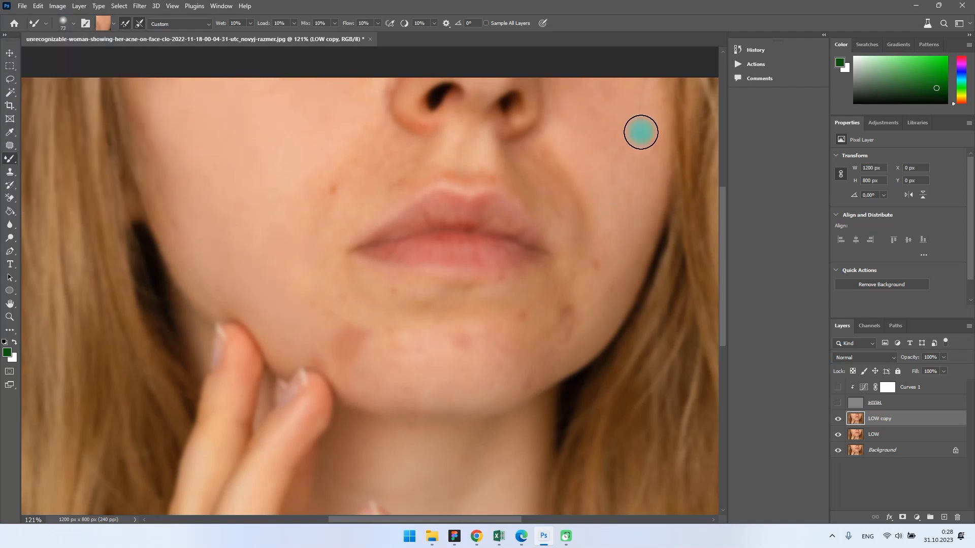
# Step: Blend the spots on the right-hand chin and jaw and beside the upper lip into the surrounding skin on LOW copy
pyautogui.keyDown('alt'); pyautogui.click(487, 358); pyautogui.keyUp('alt')
pyautogui.moveTo(482, 360)
pyautogui.mouseDown()
pyautogui.moveTo(424, 354)
pyautogui.moveTo(465, 370)
pyautogui.moveTo(469, 349)
pyautogui.mouseUp()
pyautogui.moveTo(566, 316); pyautogui.dragTo(568, 309)
pyautogui.keyDown('alt'); pyautogui.click(584, 289); pyautogui.keyUp('alt')
pyautogui.moveTo(598, 276); pyautogui.dragTo(596, 266)
pyautogui.keyDown('alt'); pyautogui.click(553, 168); pyautogui.keyUp('alt')
pyautogui.moveTo(333, 190)
pyautogui.mouseDown()
pyautogui.moveTo(355, 163)
pyautogui.moveTo(351, 113)
pyautogui.mouseUp()
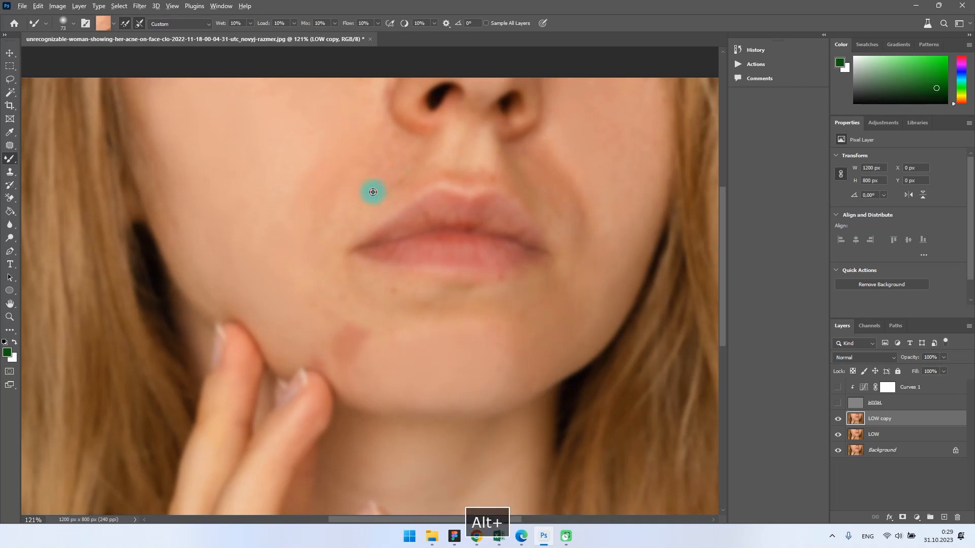
# Step: Even out the reddish patch on the left-hand chin and smooth both cheeks with the Mixer Brush
pyautogui.keyDown('alt'); pyautogui.click(529, 172); pyautogui.keyUp('alt')
pyautogui.moveTo(364, 365)
pyautogui.mouseDown()
pyautogui.moveTo(354, 324)
pyautogui.moveTo(282, 273)
pyautogui.moveTo(284, 188)
pyautogui.mouseUp()
pyautogui.keyDown('alt'); pyautogui.click(601, 111); pyautogui.keyUp('alt')
pyautogui.moveTo(601, 112); pyautogui.dragTo(630, 233)
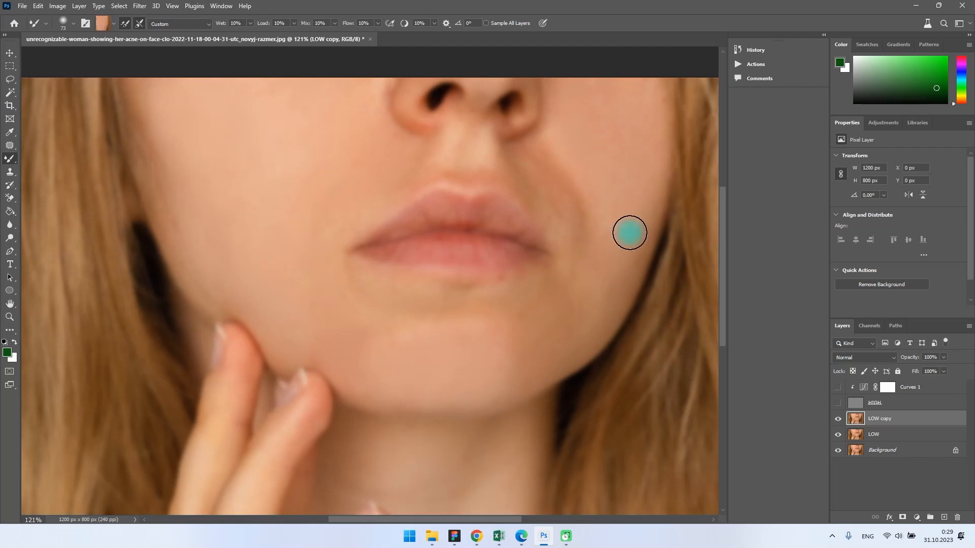
# Step: Smooth the skin tones on the neck below the chin on the LOW copy layer
pyautogui.keyDown('alt'); pyautogui.click(479, 464); pyautogui.keyUp('alt')
pyautogui.scroll(-2, 490, 429)
pyautogui.keyDown('alt'); pyautogui.click(424, 409); pyautogui.keyUp('alt')
pyautogui.moveTo(424, 410)
pyautogui.mouseDown()
pyautogui.moveTo(361, 392)
pyautogui.moveTo(384, 406)
pyautogui.mouseUp()
pyautogui.keyDown('alt'); pyautogui.click(482, 356); pyautogui.keyUp('alt')
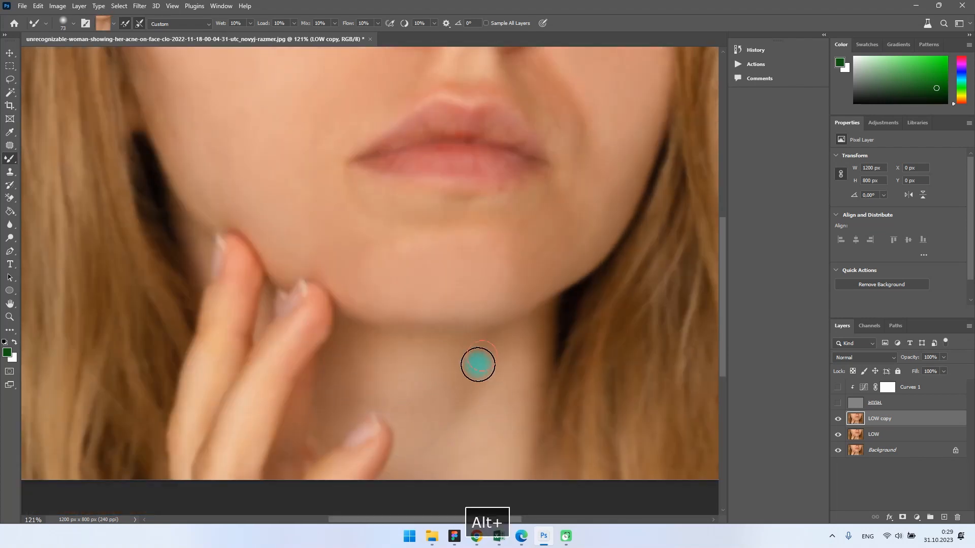
pyautogui.moveTo(478, 365)
pyautogui.mouseDown()
pyautogui.moveTo(494, 425)
pyautogui.moveTo(406, 396)
pyautogui.mouseUp()
# Step: Smooth the remaining uneven tones around the mouth, chin and cheeks on LOW copy with the Mixer Brush
pyautogui.scroll(2, 404, 381)
pyautogui.keyDown('alt'); pyautogui.click(387, 294); pyautogui.keyUp('alt')
pyautogui.moveTo(388, 294)
pyautogui.mouseDown()
pyautogui.moveTo(511, 300)
pyautogui.moveTo(548, 265)
pyautogui.moveTo(574, 188)
pyautogui.mouseUp()
pyautogui.keyDown('alt'); pyautogui.click(569, 239); pyautogui.keyUp('alt')
pyautogui.keyDown('alt'); pyautogui.click(282, 232); pyautogui.keyUp('alt')
pyautogui.moveTo(282, 231); pyautogui.dragTo(302, 262)
pyautogui.scroll(-5, 514, 314)
pyautogui.scroll(4, 561, 373)
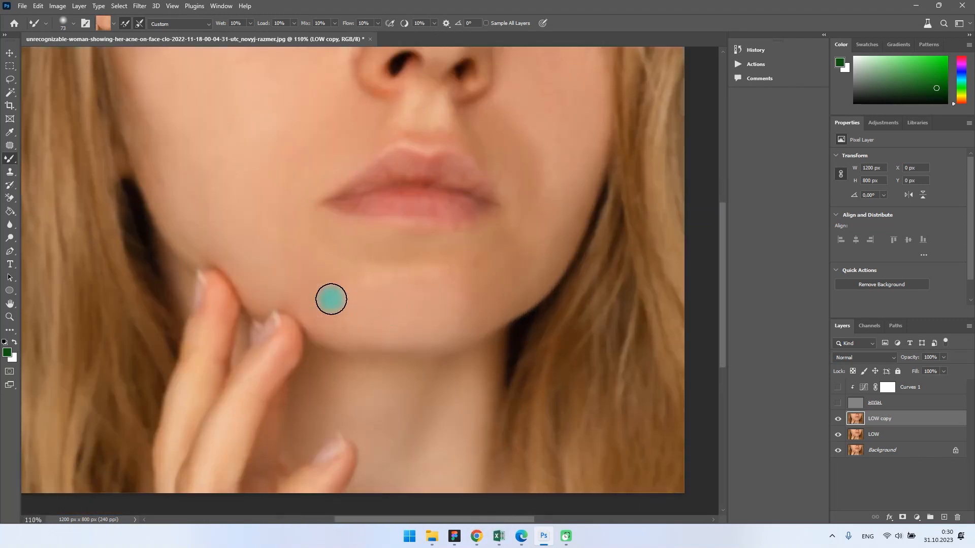
pyautogui.scroll(-4, 524, 339)
pyautogui.scroll(4, 474, 328)
pyautogui.keyDown('alt'); pyautogui.click(398, 106); pyautogui.keyUp('alt')
# Step: Compare the skin before and after smoothing by toggling the visibility of the LOW copy layer
pyautogui.scroll(-5, 541, 304)
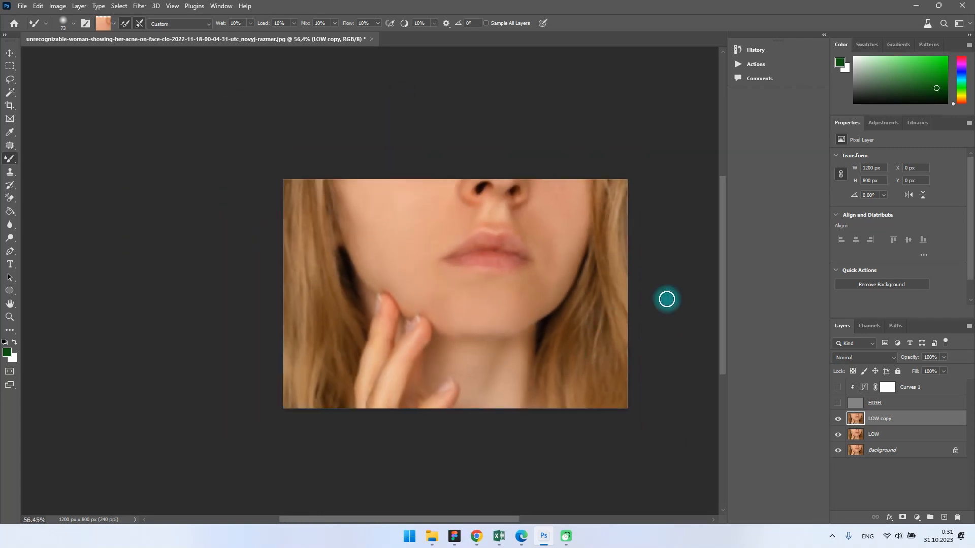
pyautogui.click(838, 421)
pyautogui.click(839, 421)
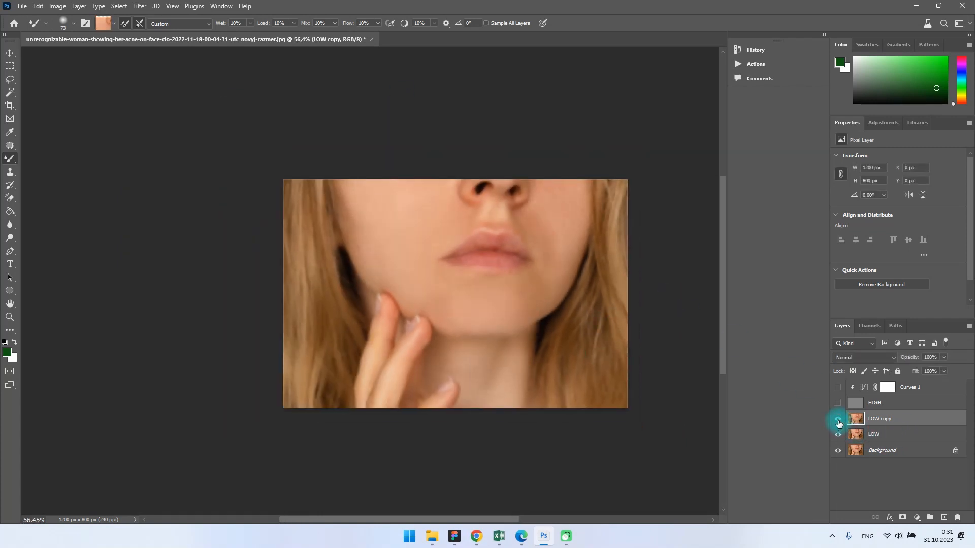
pyautogui.click(839, 421)
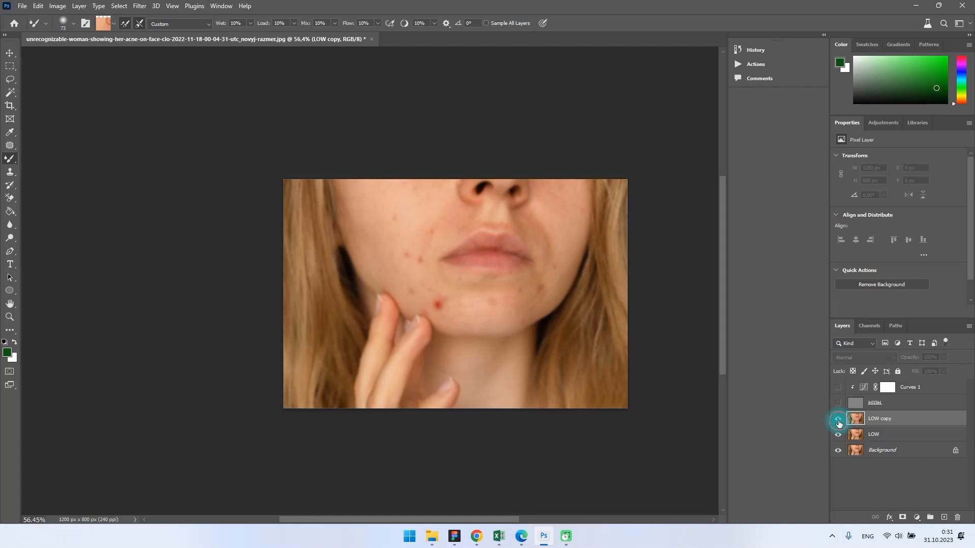
pyautogui.click(839, 420)
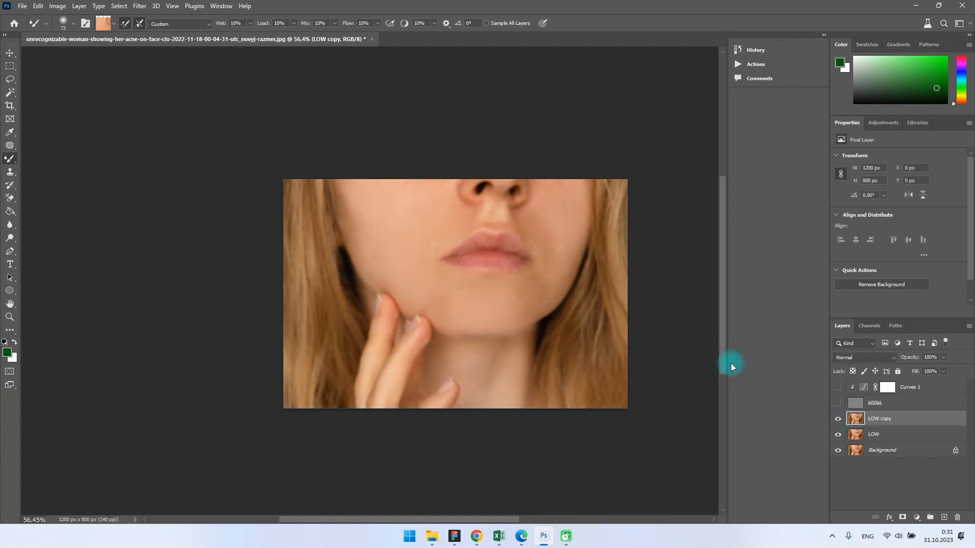
# Step: Set the opacity of the LOW copy layer to 95% in its blending options
pyautogui.scroll(3, 518, 305)
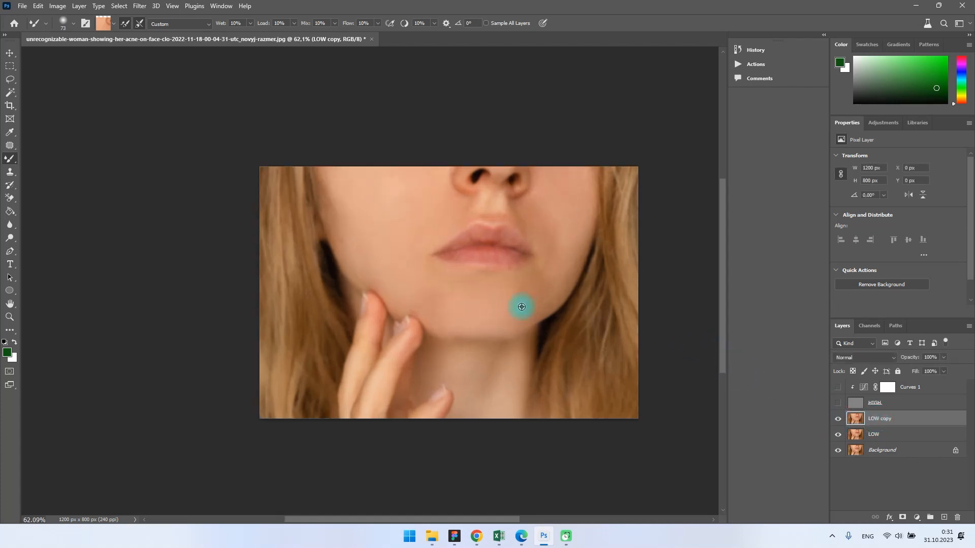
pyautogui.rightClick(886, 428)
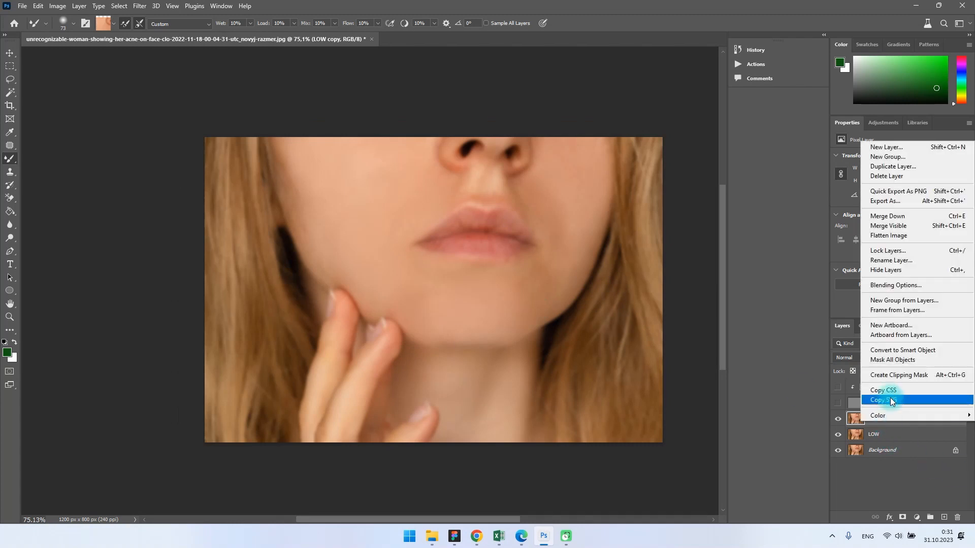
pyautogui.click(896, 288)
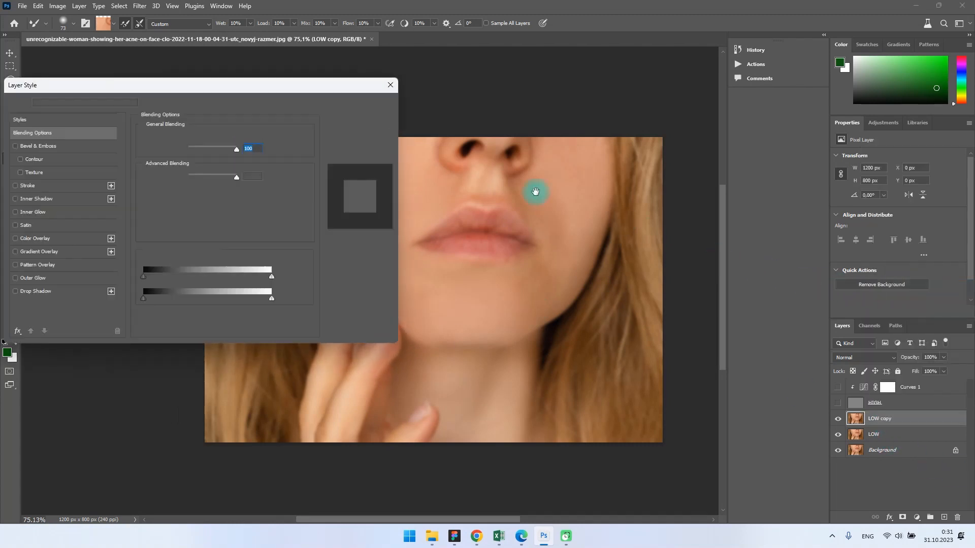
pyautogui.write('60')
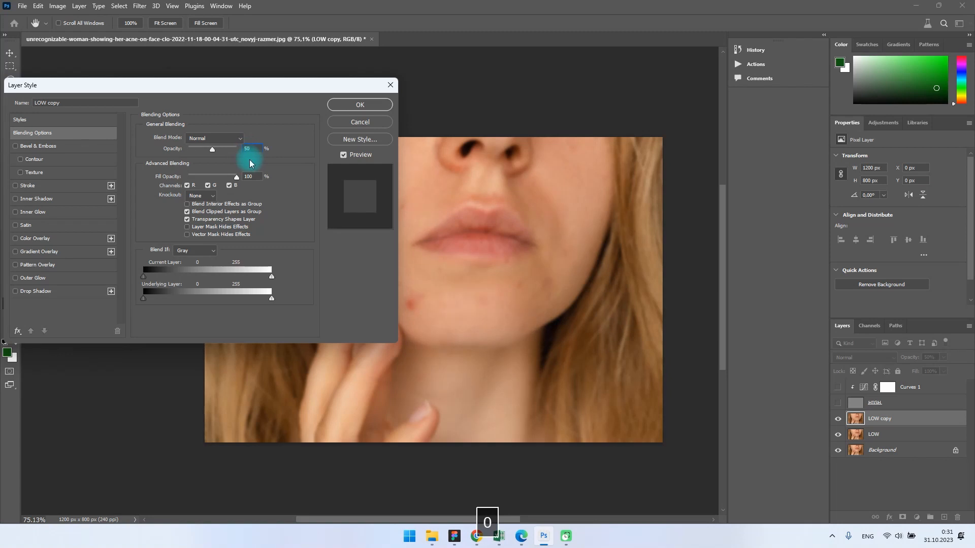
pyautogui.write('70')
pyautogui.moveTo(255, 149); pyautogui.dragTo(239, 148)
pyautogui.write('80')
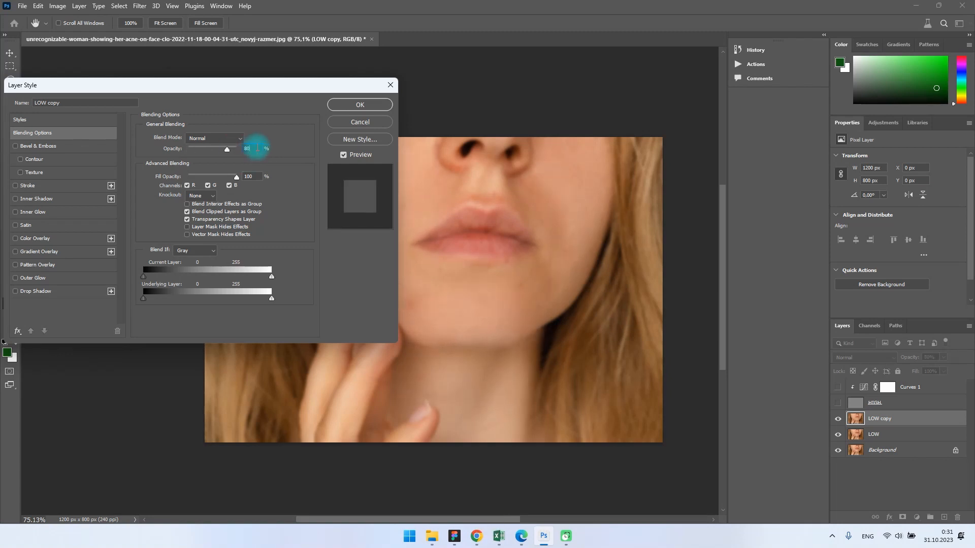
pyautogui.moveTo(276, 86); pyautogui.dragTo(166, 85)
pyautogui.moveTo(120, 151)
pyautogui.mouseDown()
pyautogui.moveTo(138, 148)
pyautogui.moveTo(101, 149)
pyautogui.moveTo(120, 150)
pyautogui.mouseUp()
pyautogui.write('1009095')
pyautogui.click(245, 109)
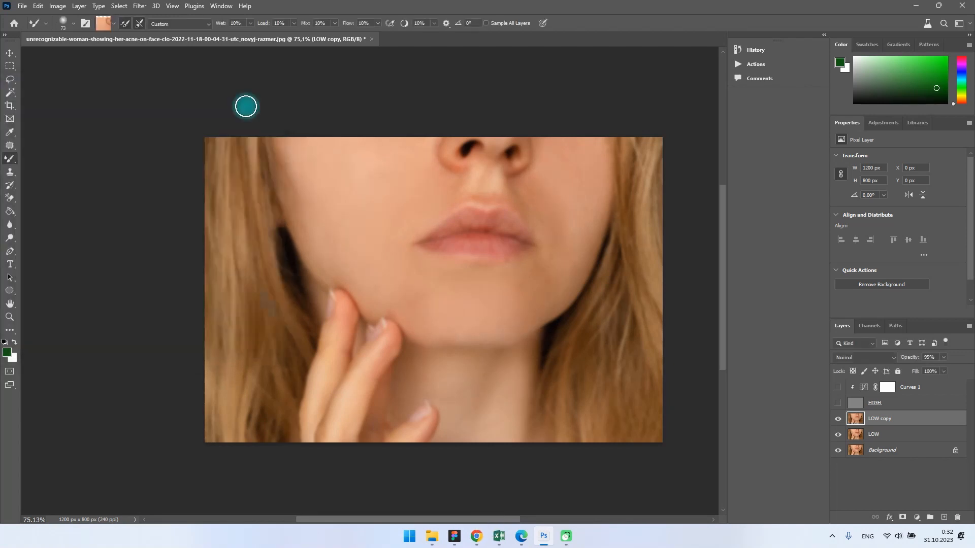
# Step: Show the HIGH and Curves 1 layers again and set the HIGH layer's blend mode to Linear Light
pyautogui.click(838, 403)
pyautogui.click(838, 387)
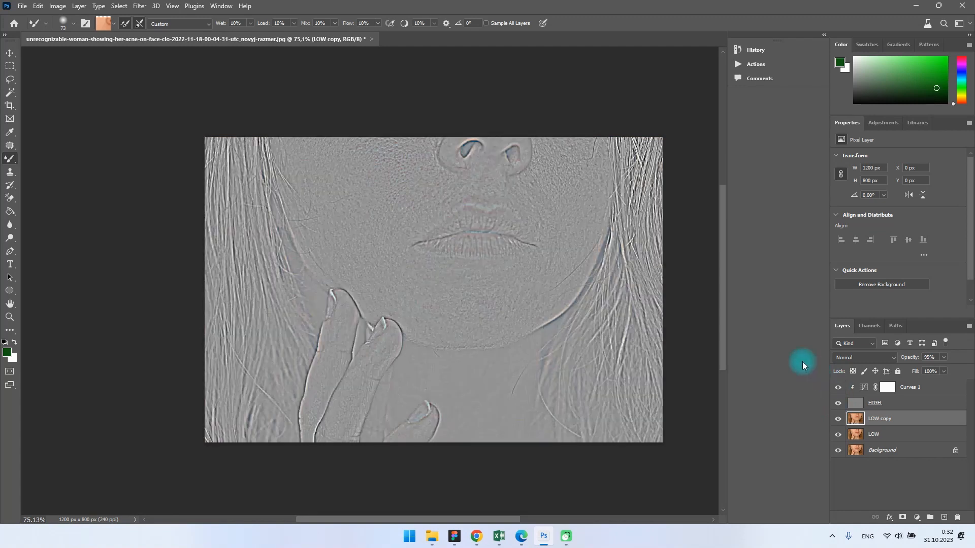
pyautogui.click(874, 403)
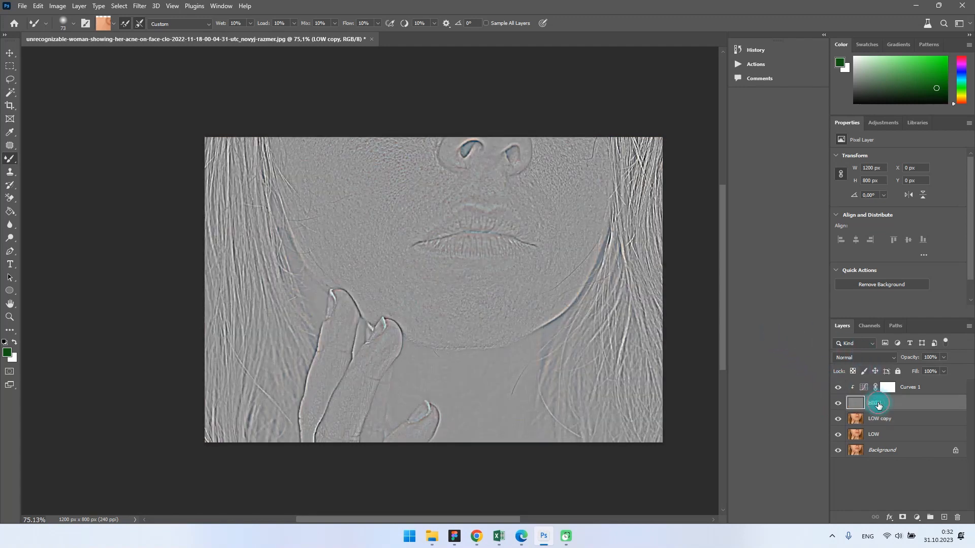
pyautogui.click(858, 358)
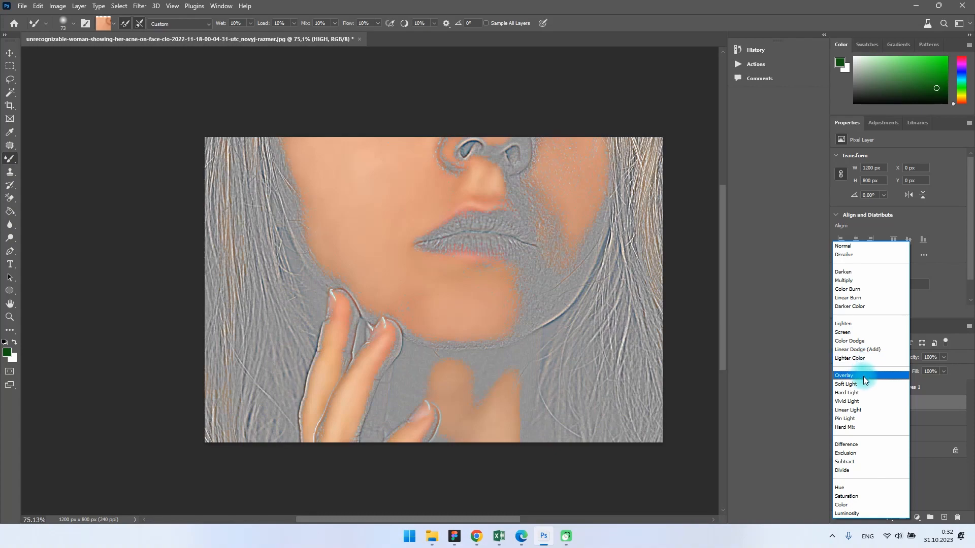
pyautogui.click(869, 409)
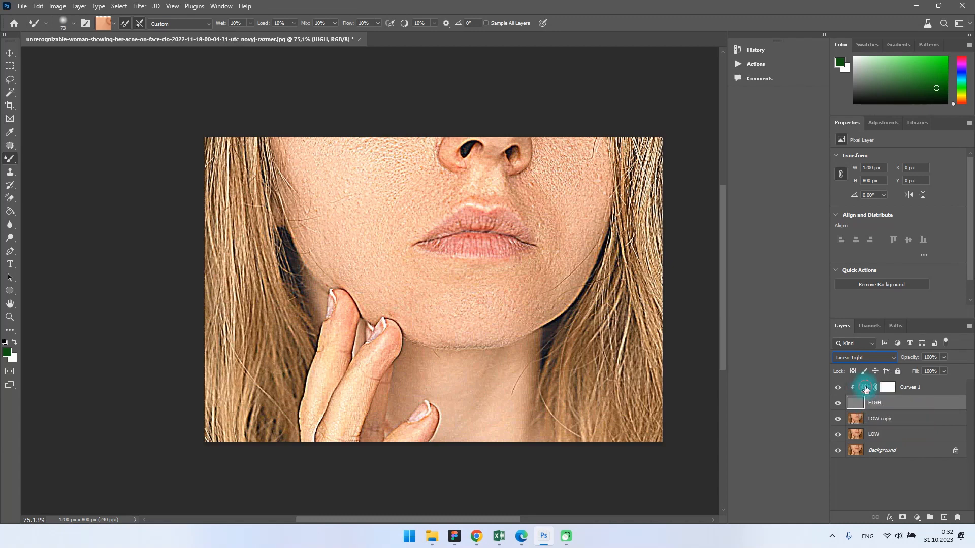
# Step: Move the shadow endpoint of the Curves 1 adjustment to input 0 and its highlight endpoint to input 255
pyautogui.click(866, 387)
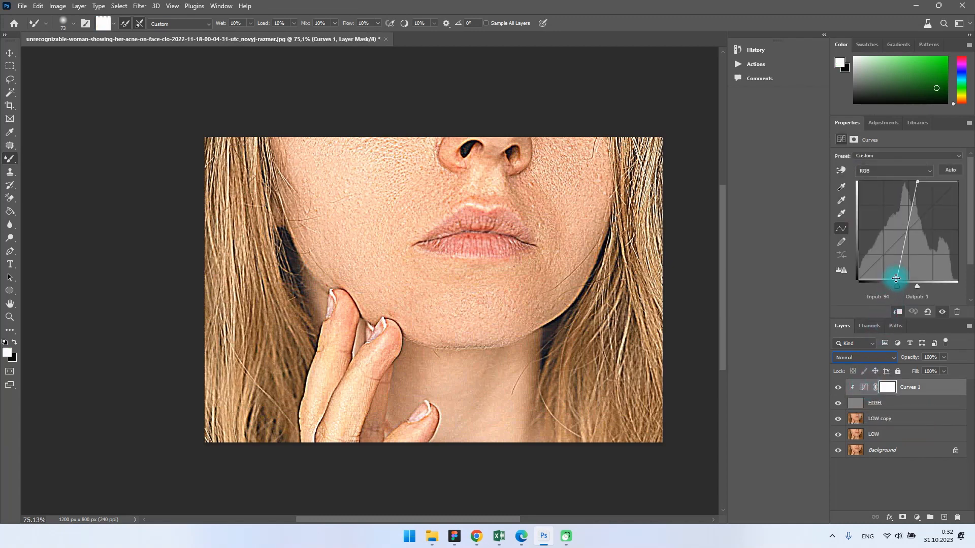
pyautogui.moveTo(896, 279); pyautogui.dragTo(859, 237)
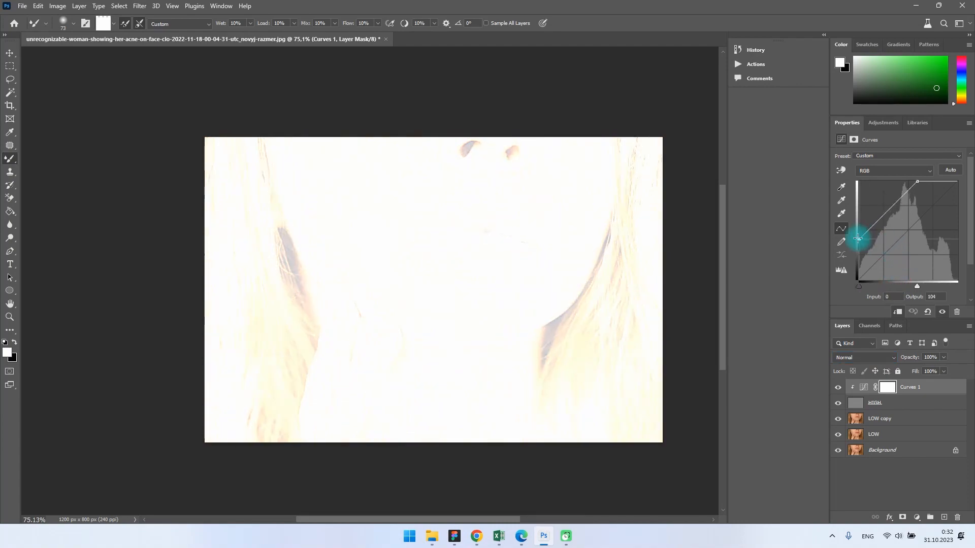
pyautogui.moveTo(957, 182); pyautogui.dragTo(958, 214)
# Step: Set the output of the curve's shadow endpoint to 64
pyautogui.click(859, 239)
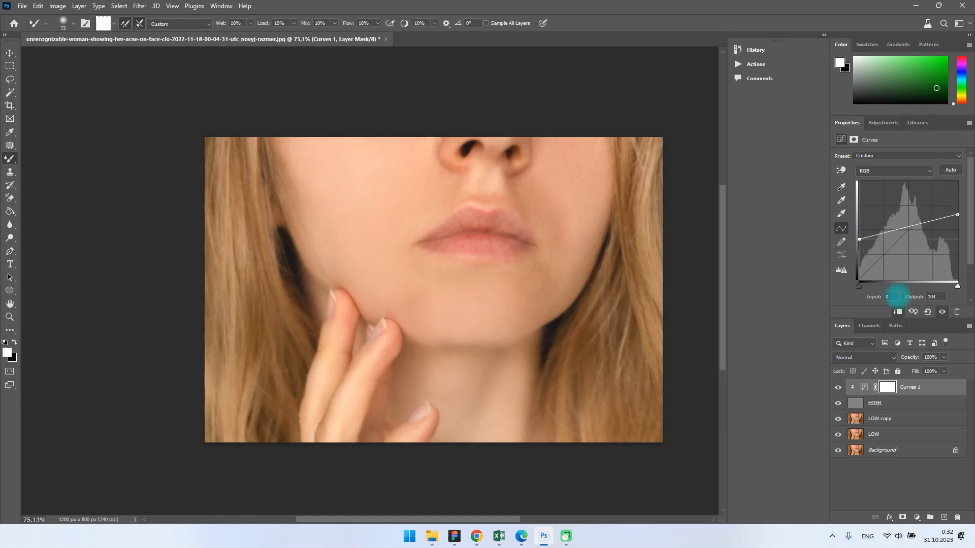
pyautogui.click(893, 297)
pyautogui.click(935, 297)
pyautogui.write('64')
pyautogui.press('Return')
# Step: Set the output of the curve's highlight endpoint at input 255 to 192
pyautogui.click(957, 215)
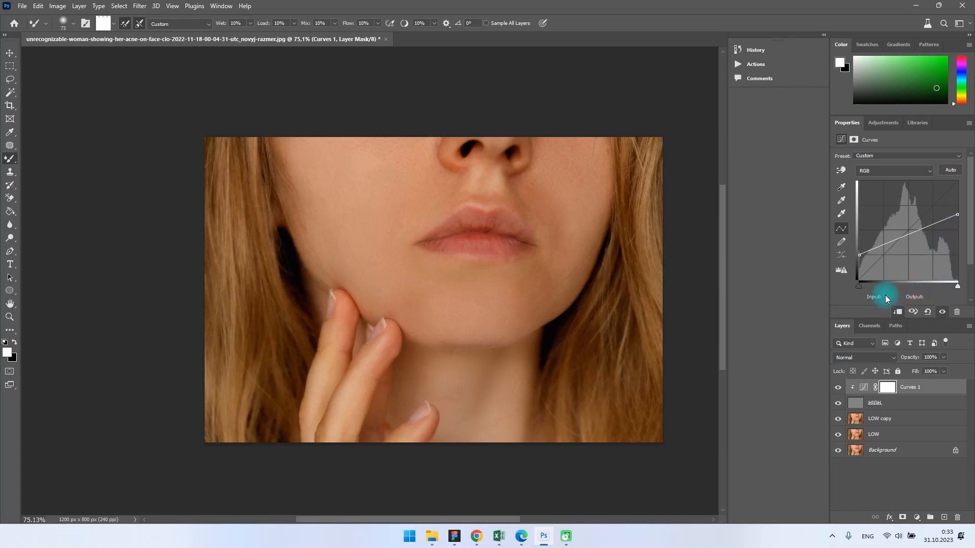
pyautogui.click(958, 214)
pyautogui.click(914, 299)
pyautogui.write('192')
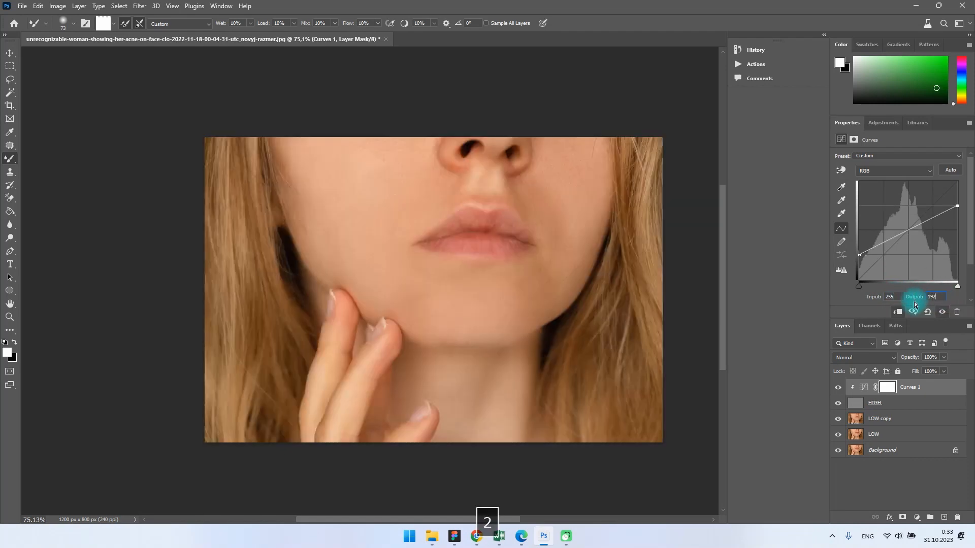
pyautogui.press('Return')
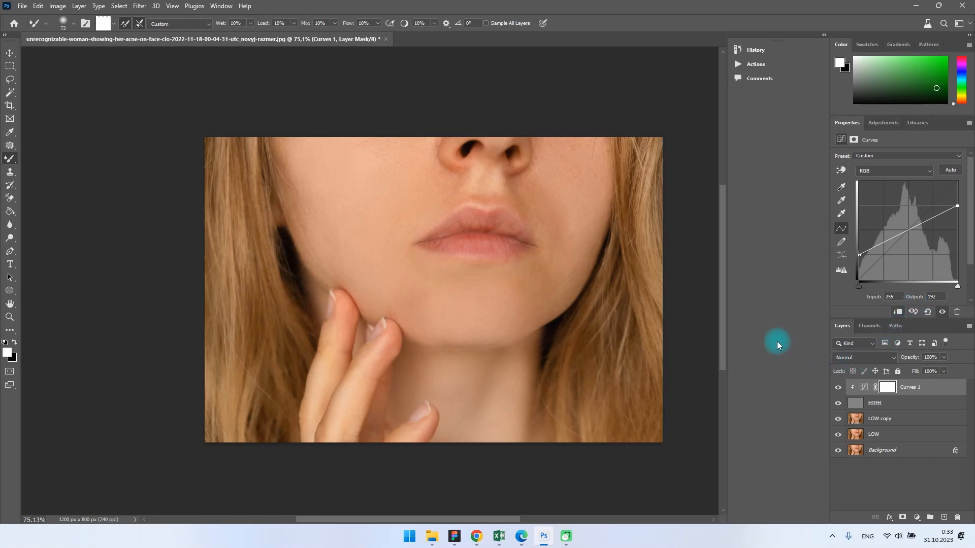
# Step: Group all layers from LOW up to Curves 1, leaving the Background layer out
pyautogui.click(881, 483)
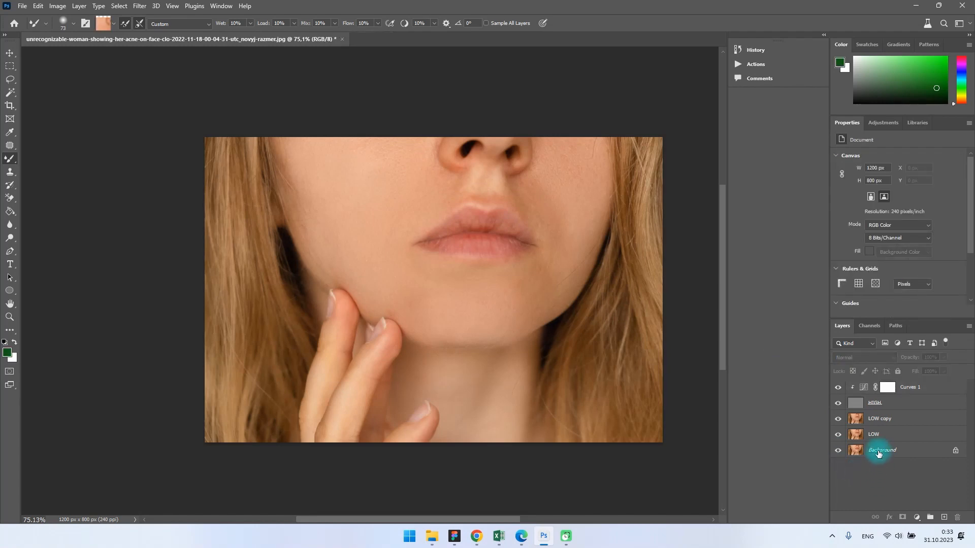
pyautogui.click(886, 434)
pyautogui.keyDown('shift'); pyautogui.click(888, 388); pyautogui.keyUp('shift')
pyautogui.keyDown('shift'); pyautogui.click(890, 389); pyautogui.keyUp('shift')
pyautogui.keyDown('shift'); pyautogui.click(908, 388); pyautogui.keyUp('shift')
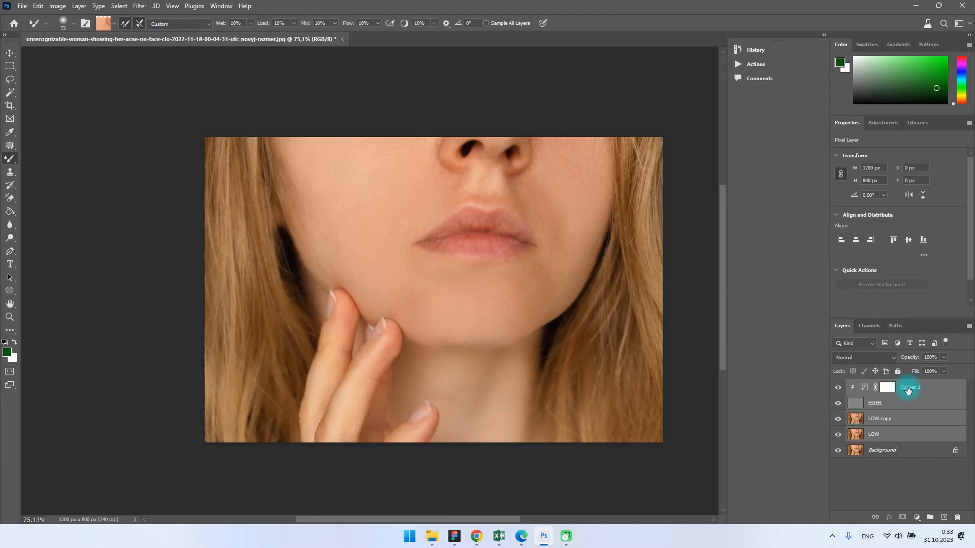
pyautogui.hotkey('ctrl', 'g')
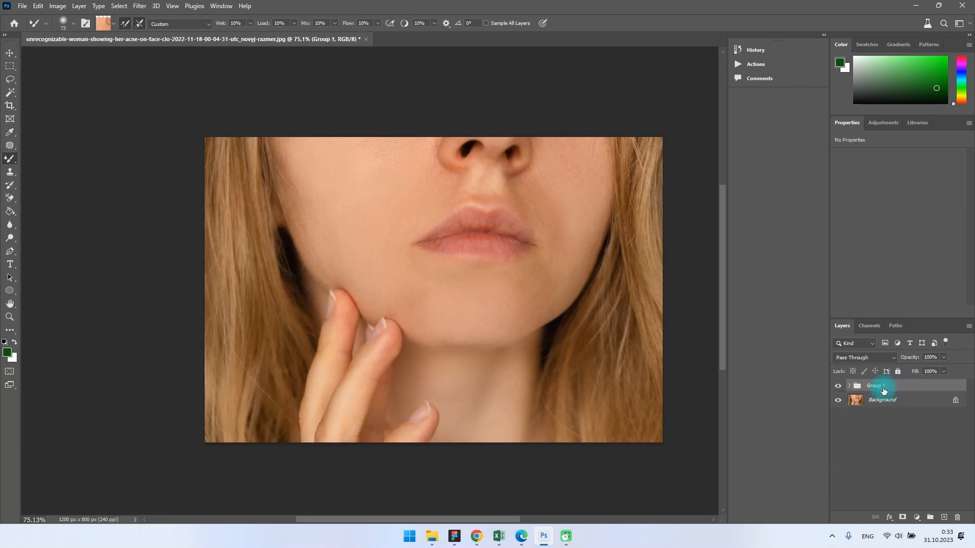
# Step: Compare the retouched portrait with the original by toggling the visibility of the new layer group
pyautogui.click(838, 387)
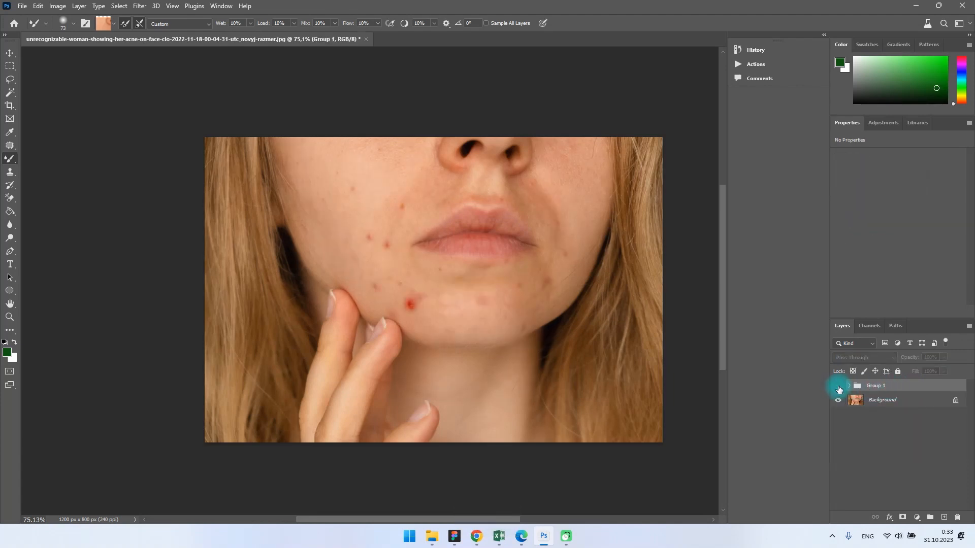
pyautogui.click(838, 387)
pyautogui.click(839, 388)
pyautogui.click(838, 388)
pyautogui.click(839, 388)
pyautogui.click(838, 388)
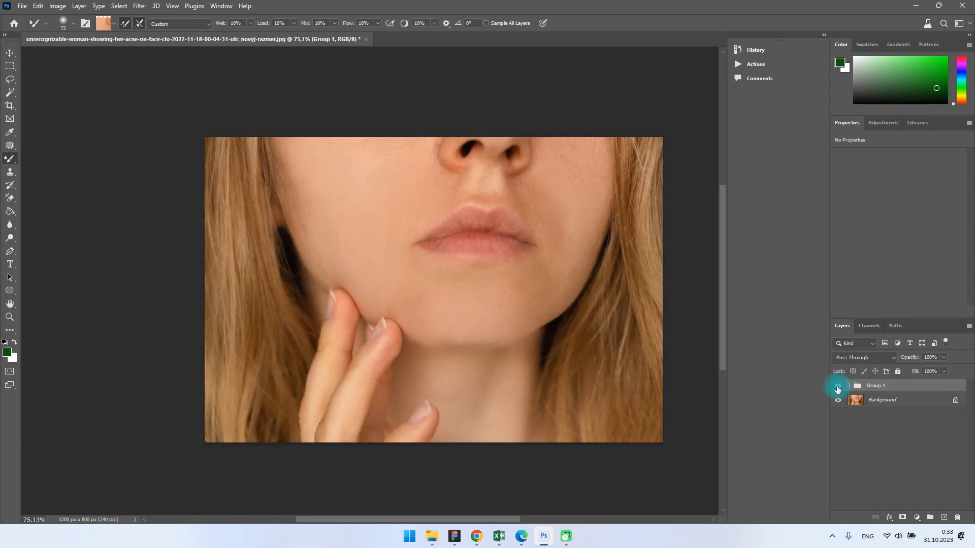